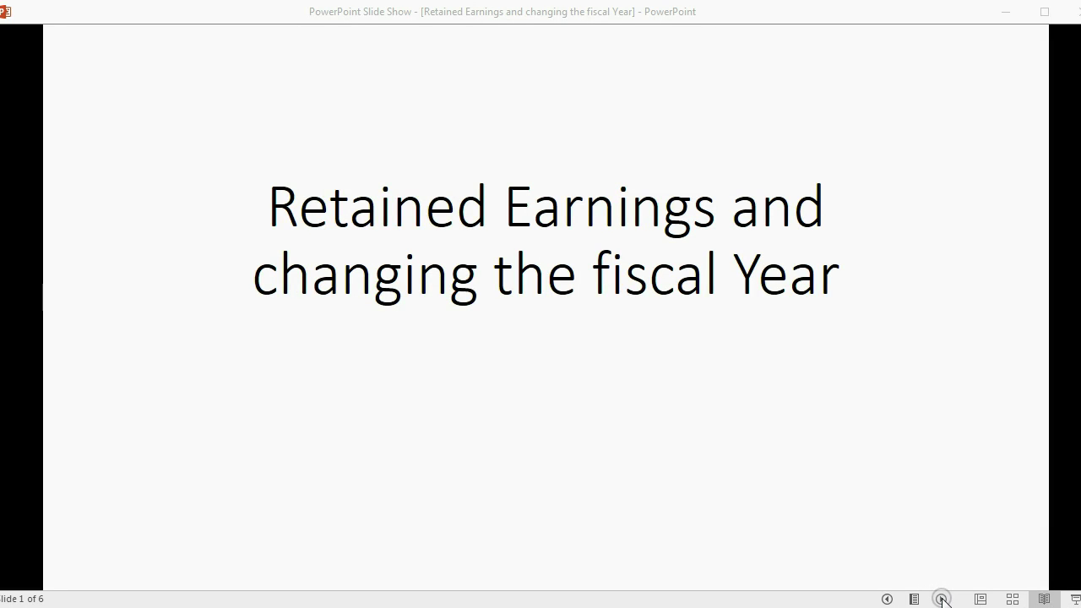
pyautogui.click(943, 599)
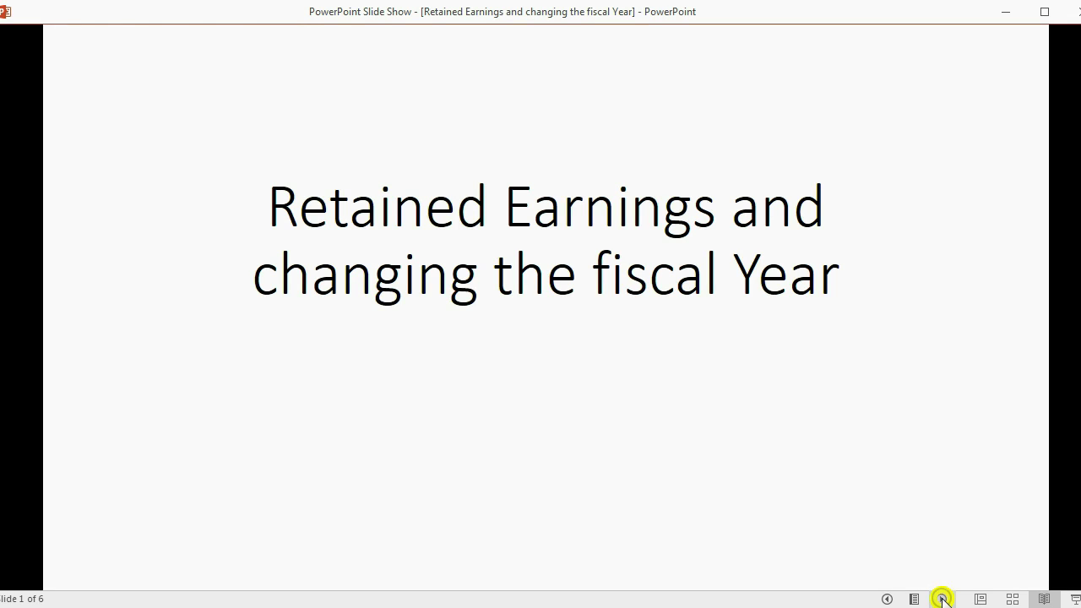
pyautogui.click(943, 599)
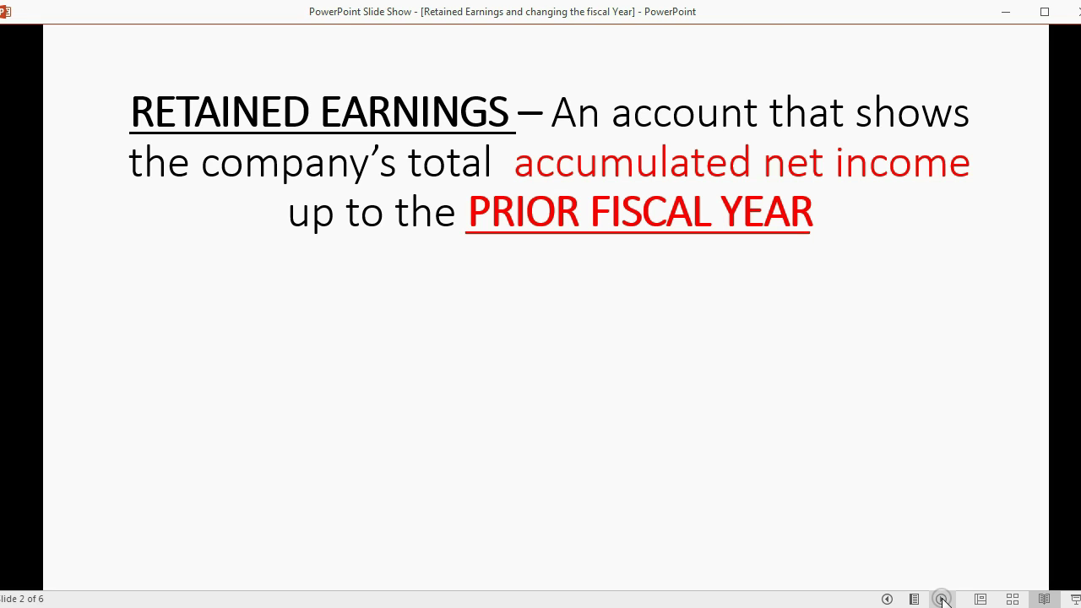
pyautogui.click(943, 599)
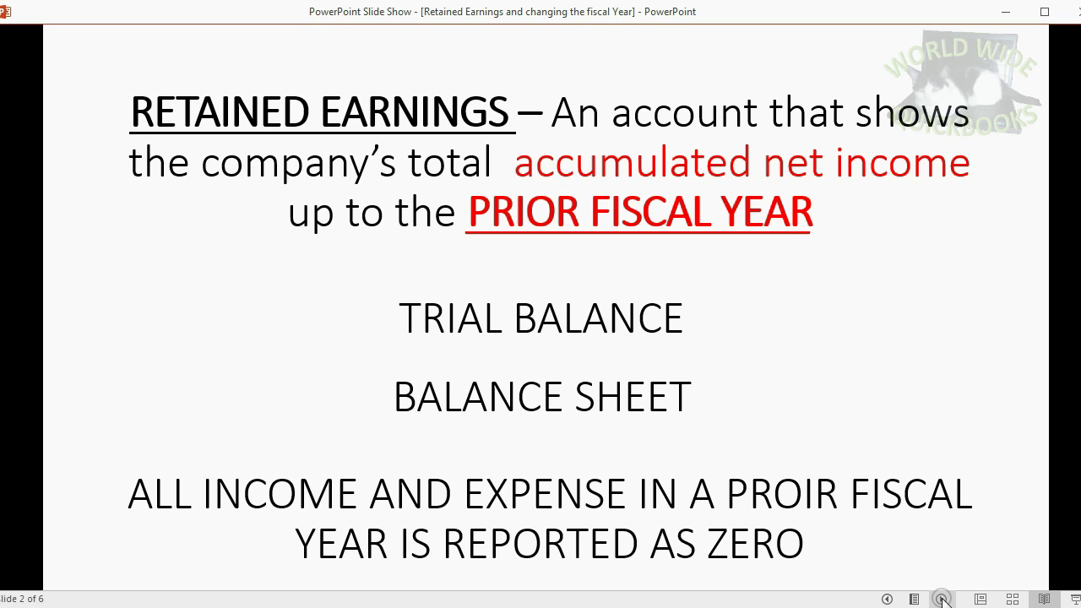
pyautogui.click(942, 599)
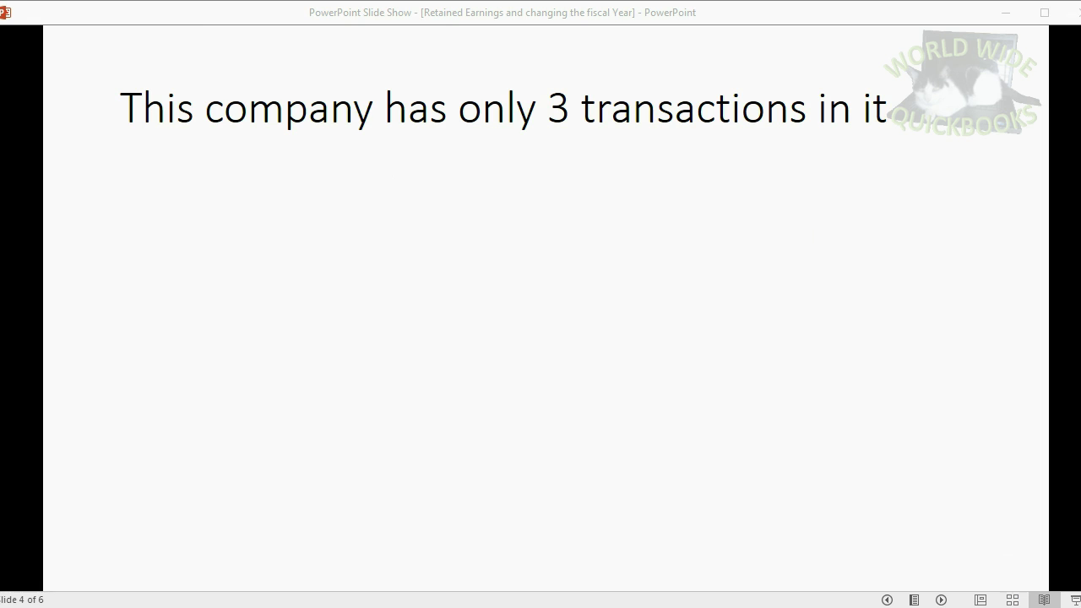
pyautogui.click(942, 599)
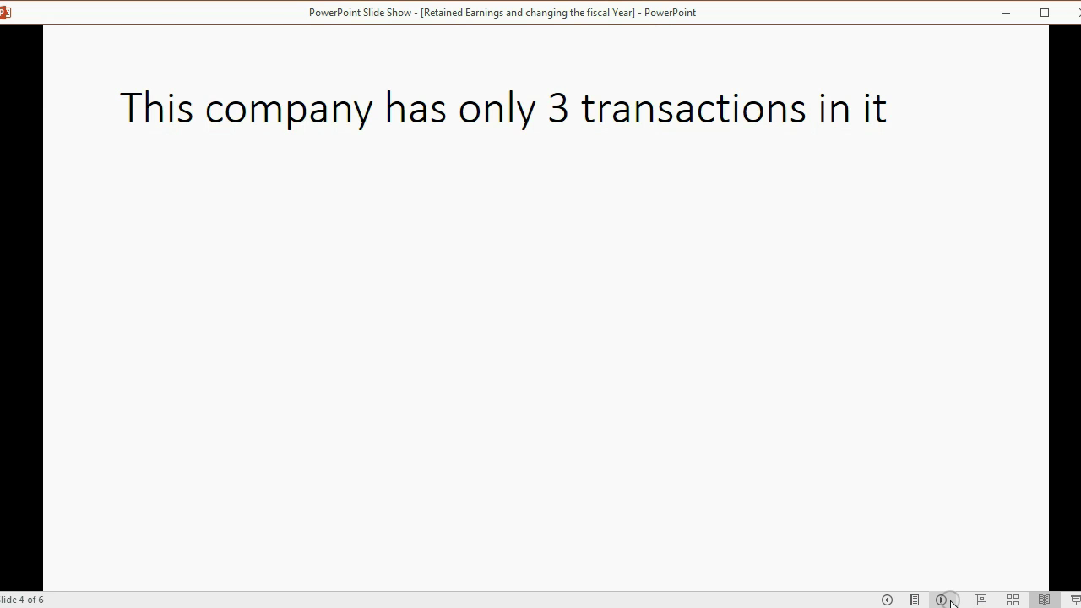
pyautogui.click(950, 600)
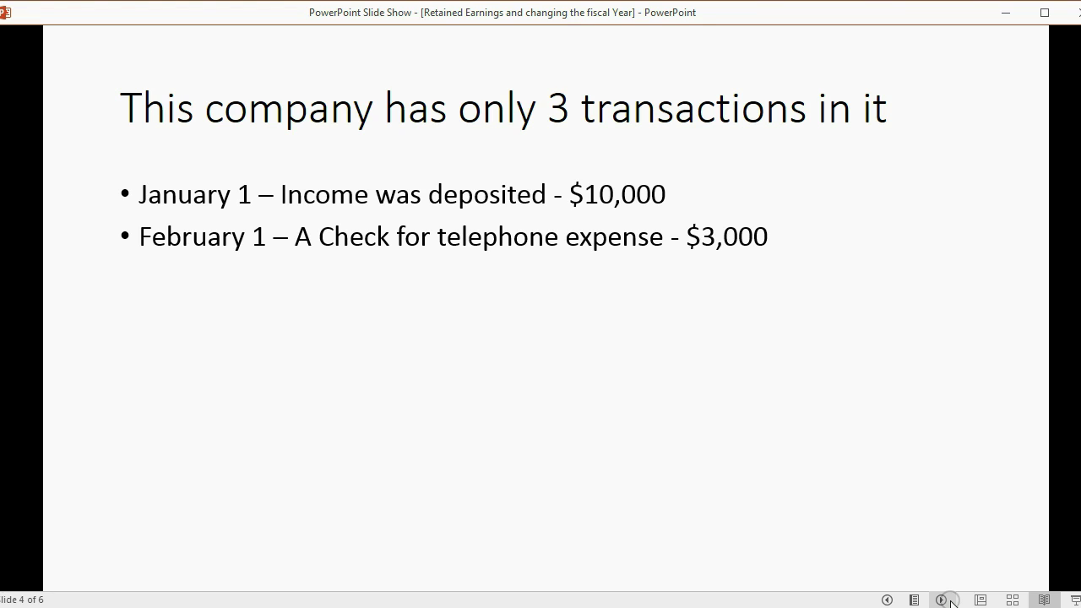
pyautogui.click(951, 602)
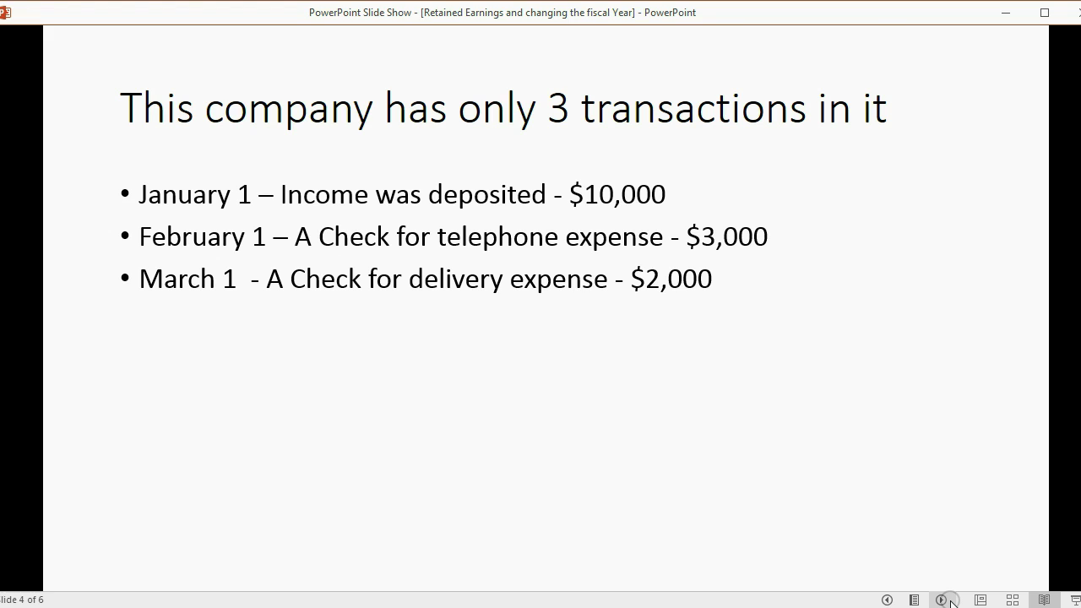
pyautogui.click(951, 601)
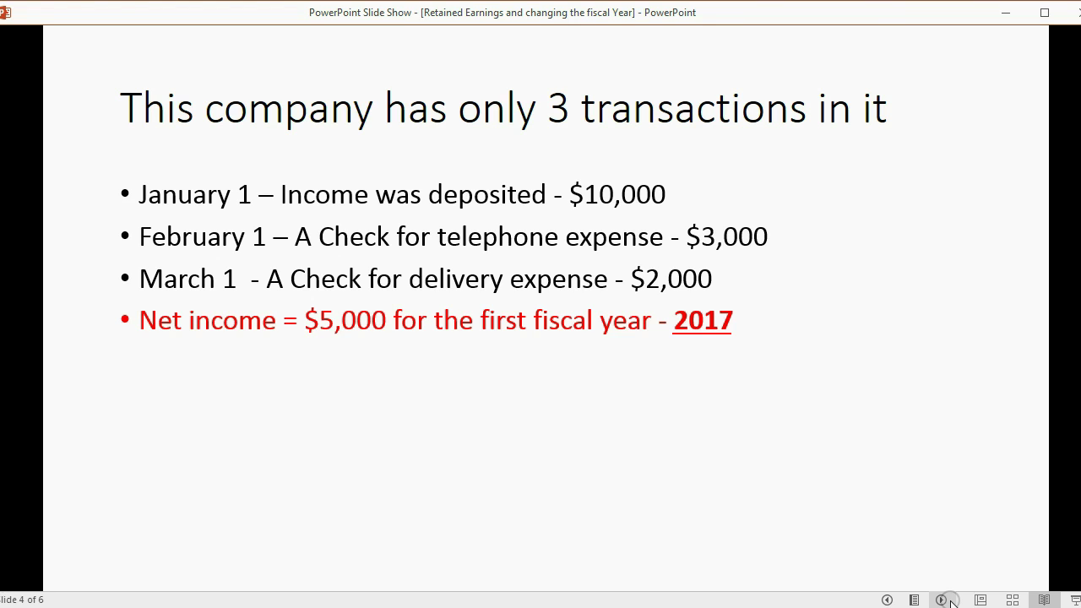
pyautogui.click(950, 601)
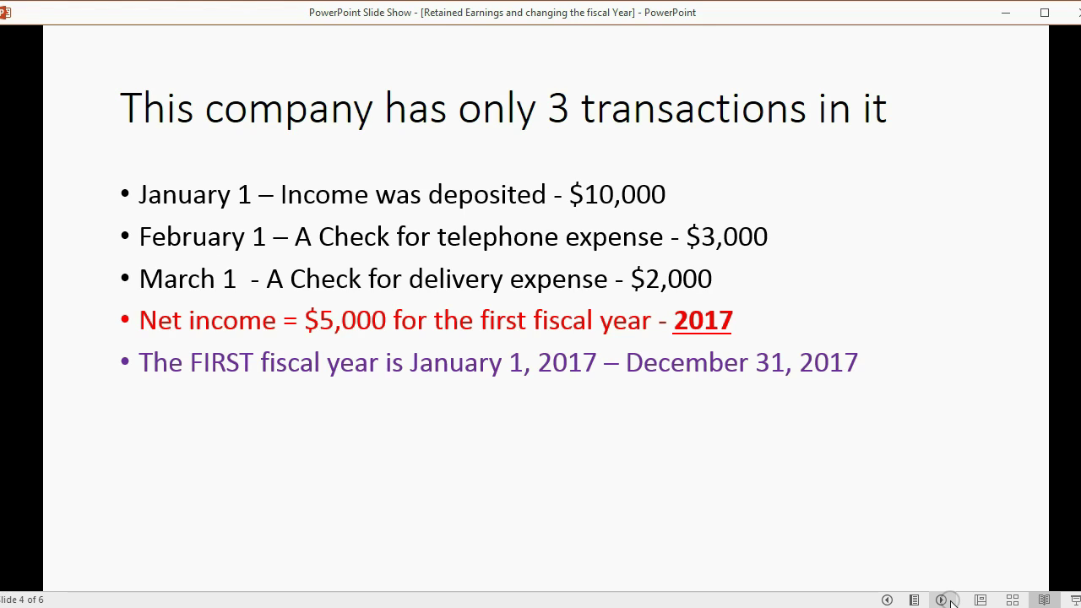
# - Switch to QuickBooks and open the Trial Balance report covering all dates
pyautogui.hotkey('alt', 'Tab')
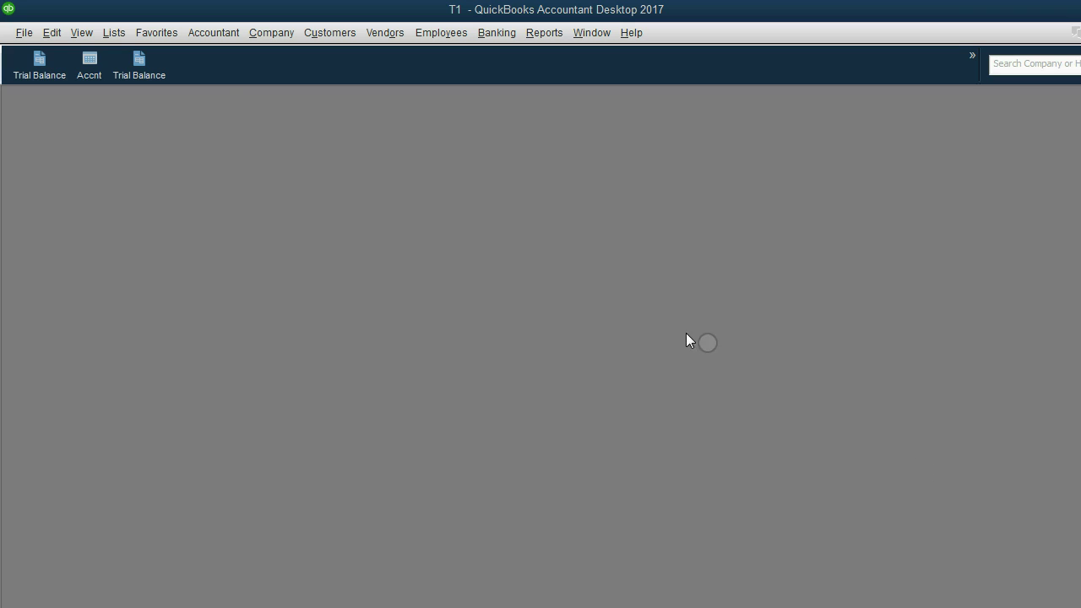
pyautogui.click(151, 75)
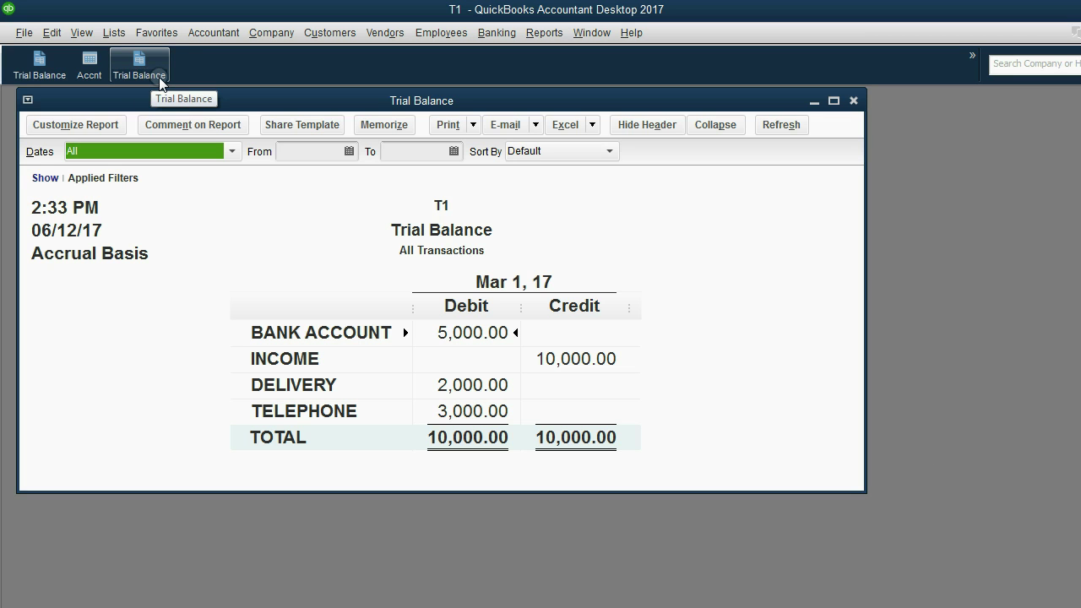
pyautogui.click(551, 353)
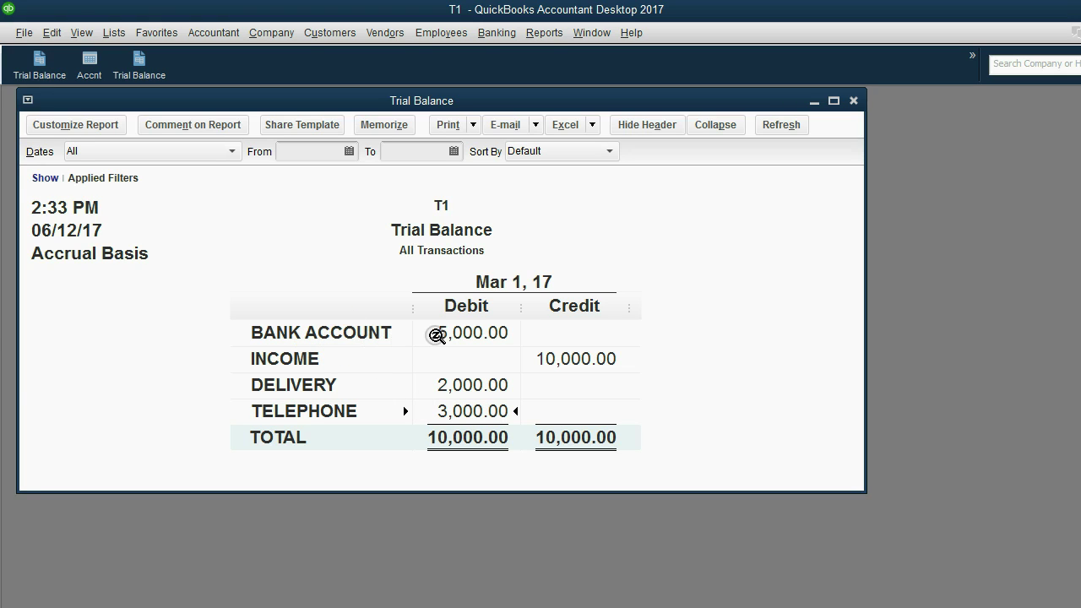
# - Open the transactions behind the bank account balance, review the dates, split accounts and amounts of the entries, and close the detail report
pyautogui.doubleClick(447, 334)
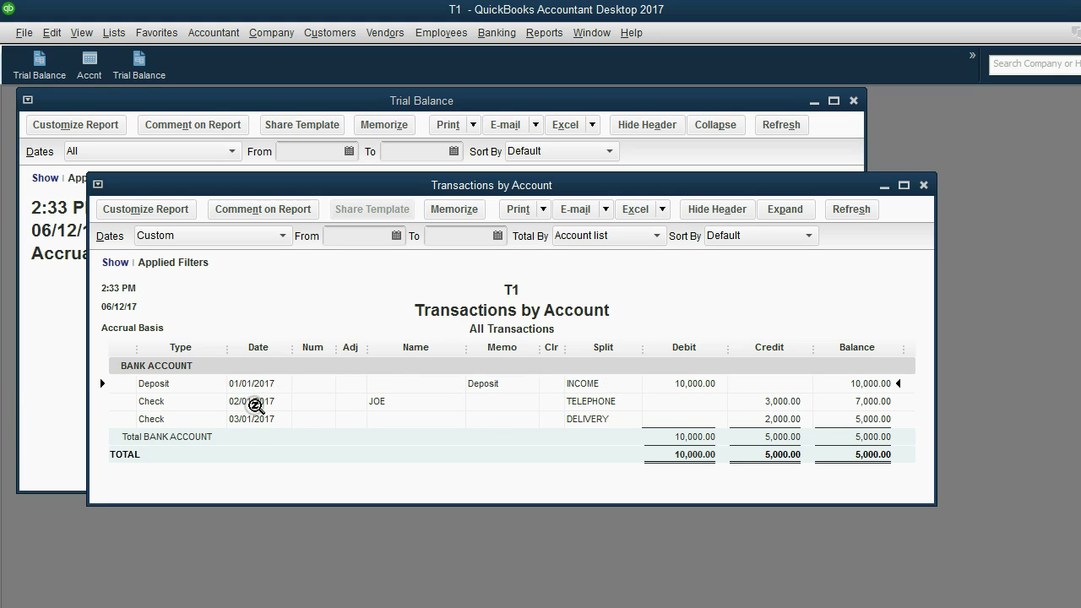
pyautogui.click(253, 405)
pyautogui.click(260, 420)
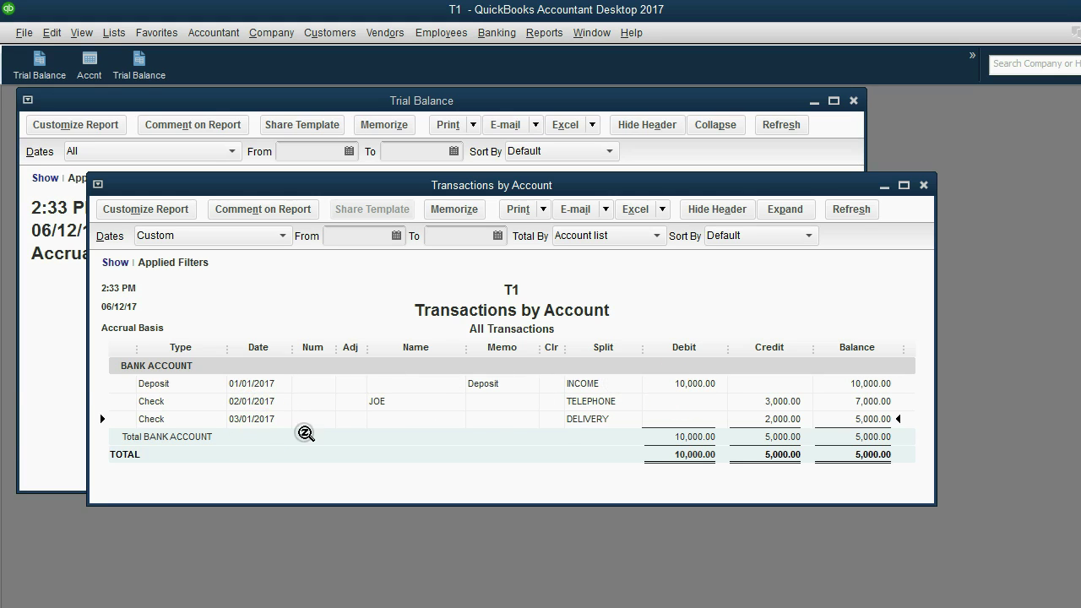
pyautogui.click(579, 403)
pyautogui.click(583, 420)
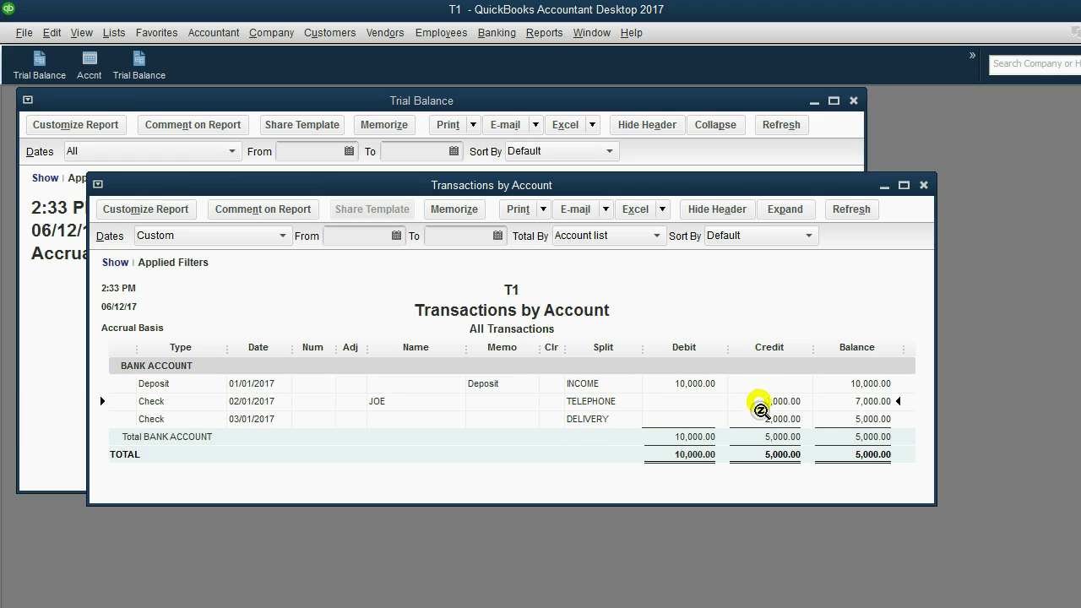
pyautogui.click(923, 185)
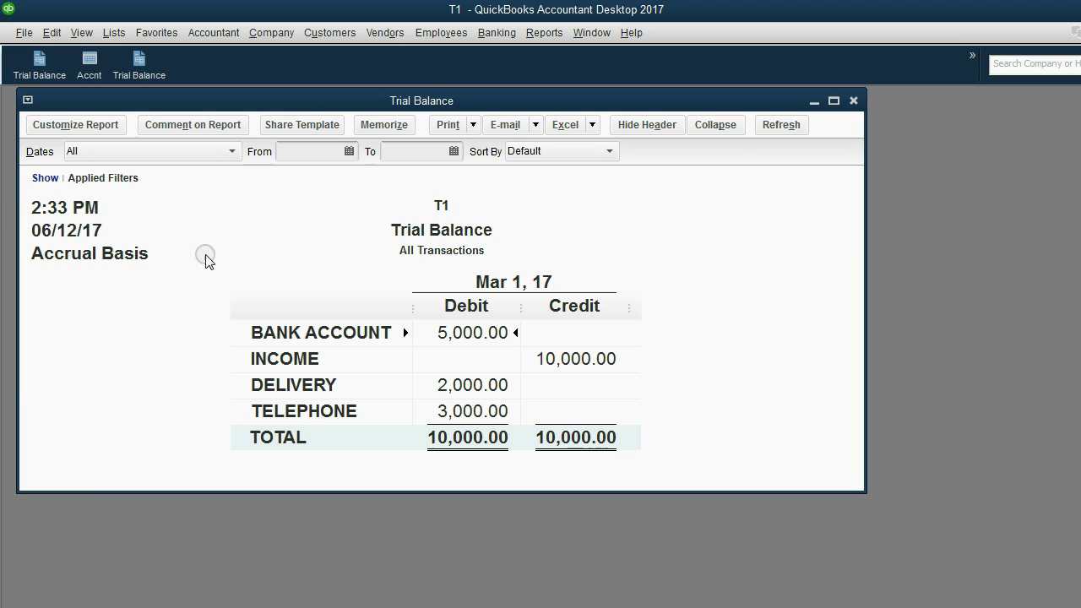
# - Set the Trial Balance date range to This Fiscal Quarter-to-date
pyautogui.click(87, 157)
pyautogui.click(84, 174)
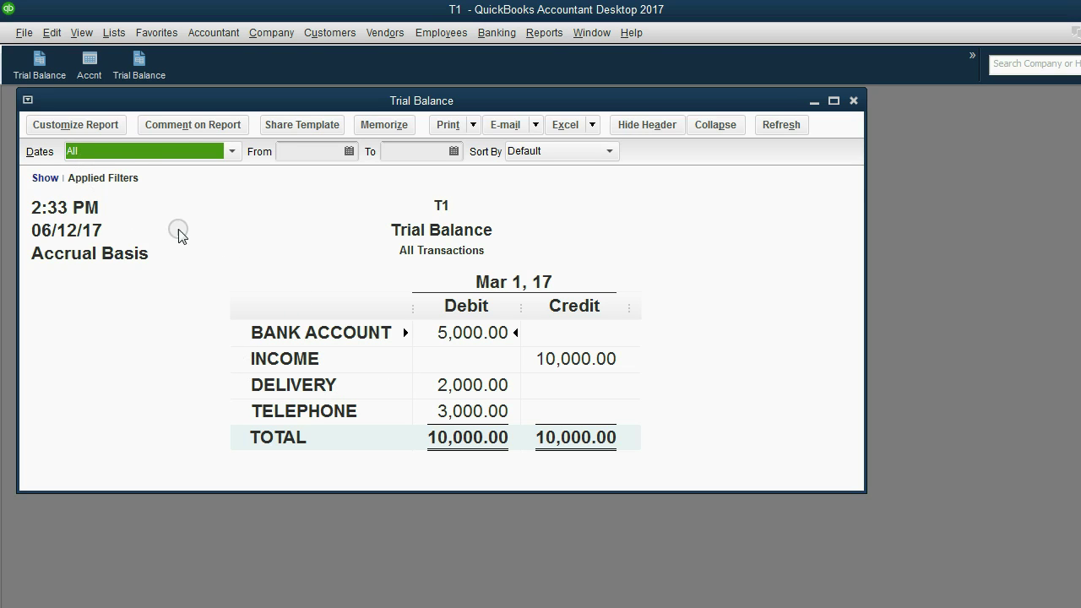
pyautogui.click(130, 150)
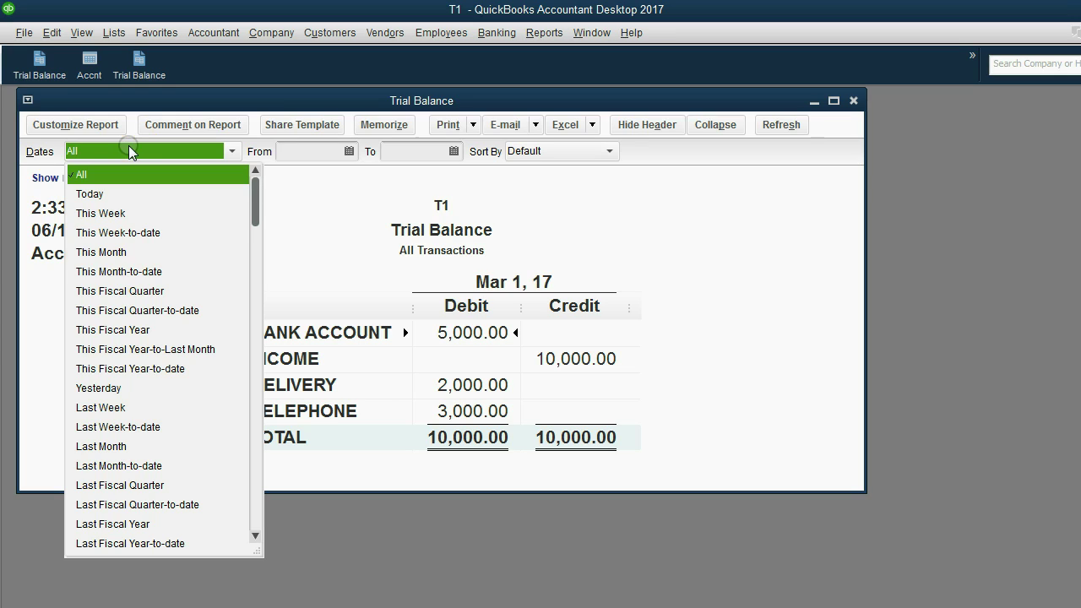
pyautogui.click(124, 314)
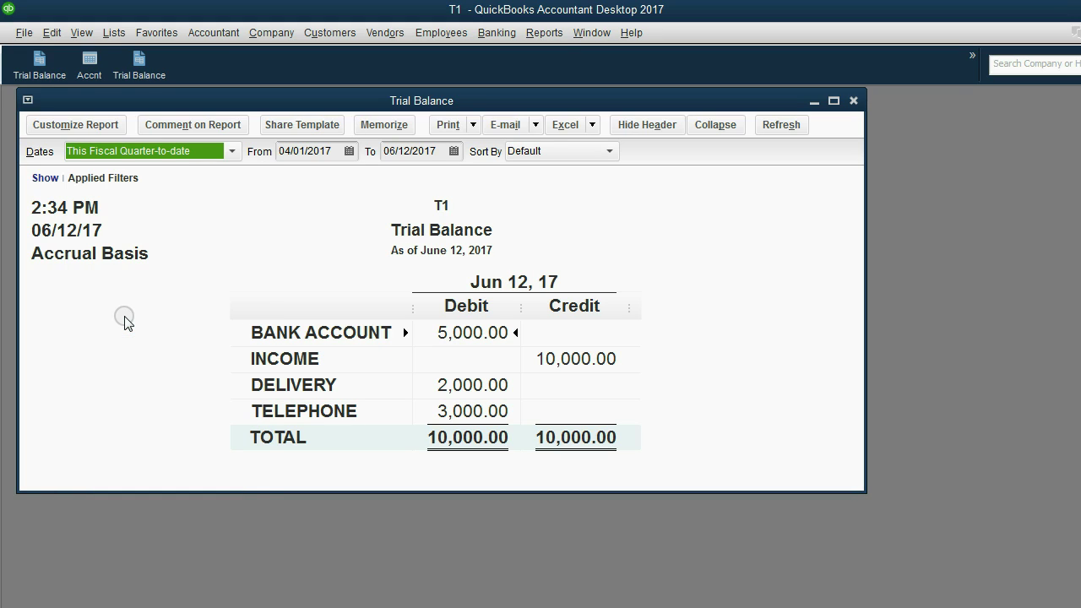
# - Set the Trial Balance date range to Last Month and check the period's start and end dates
pyautogui.click(127, 151)
pyautogui.click(108, 426)
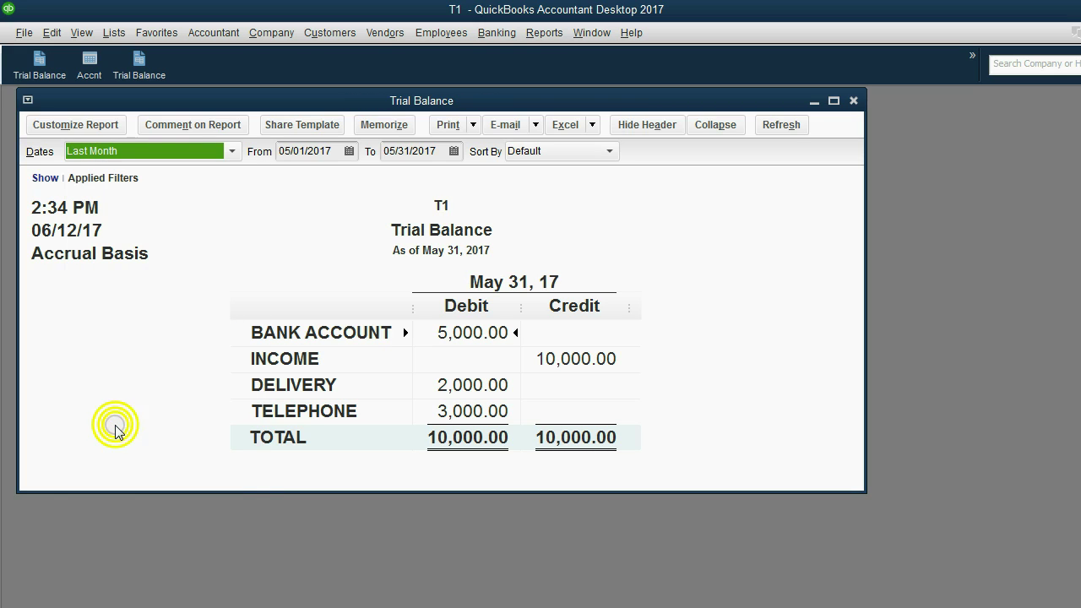
pyautogui.click(121, 150)
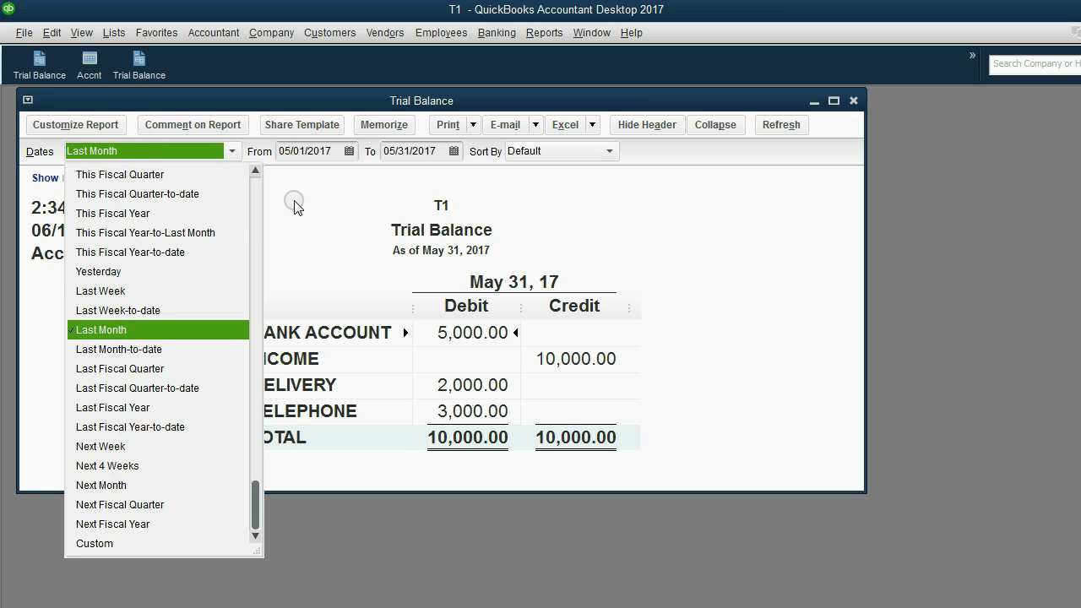
pyautogui.click(155, 331)
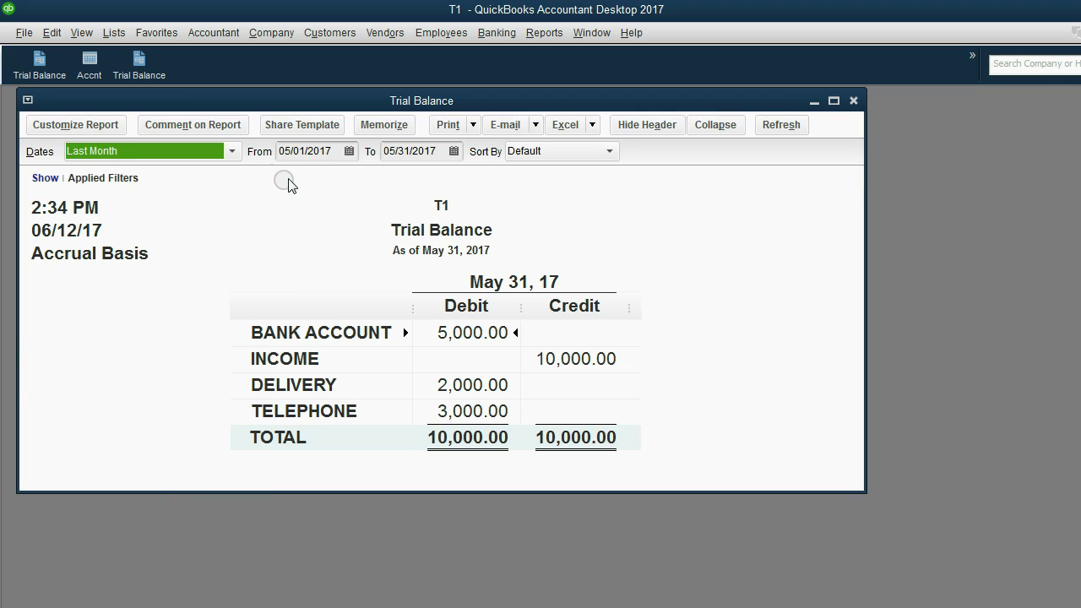
pyautogui.click(316, 151)
pyautogui.click(401, 151)
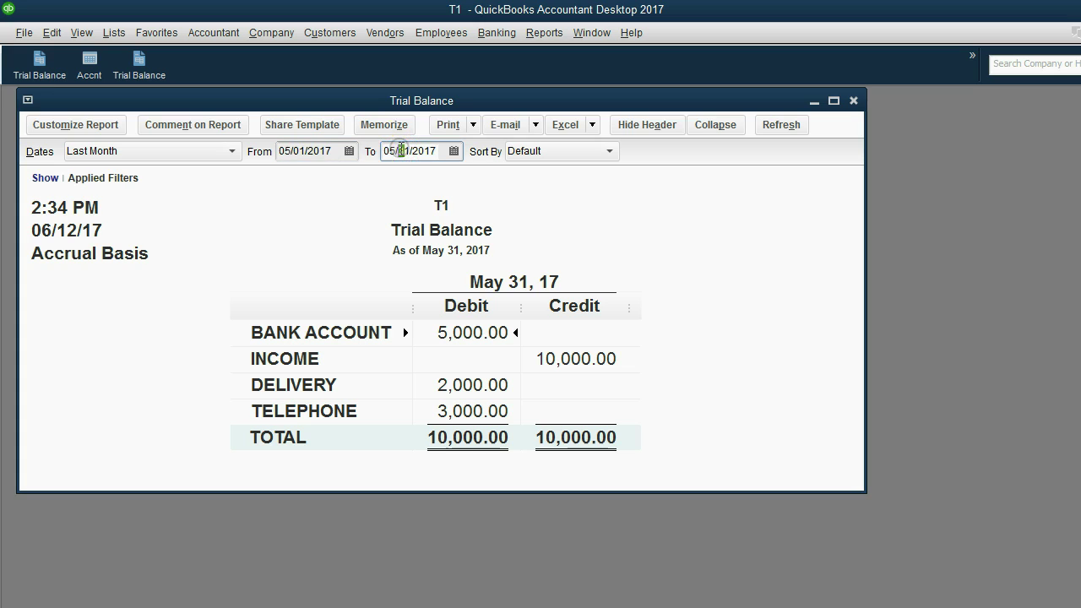
pyautogui.click(321, 151)
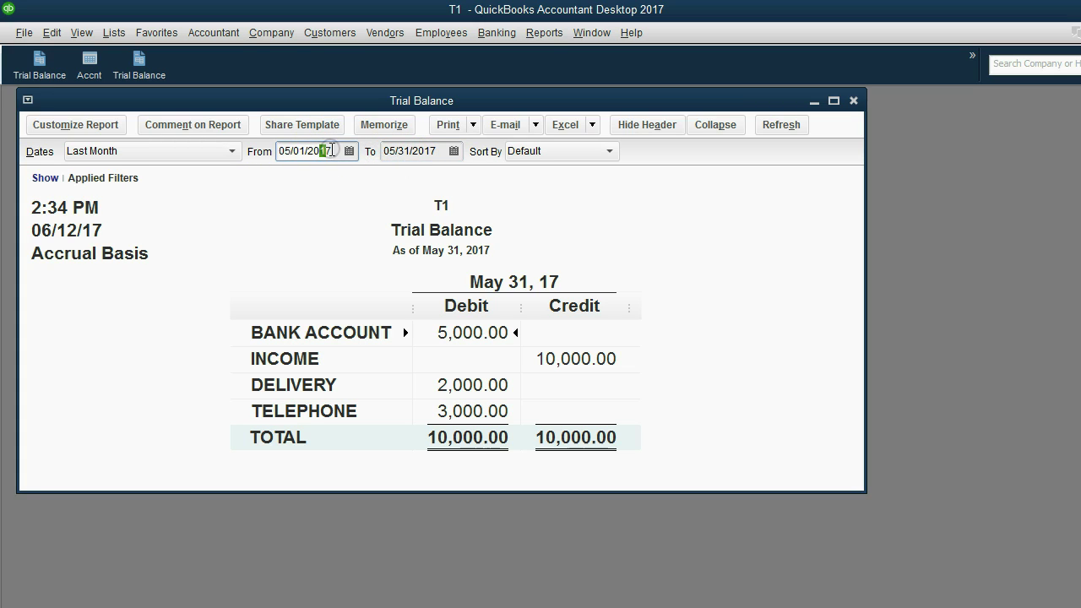
pyautogui.click(400, 150)
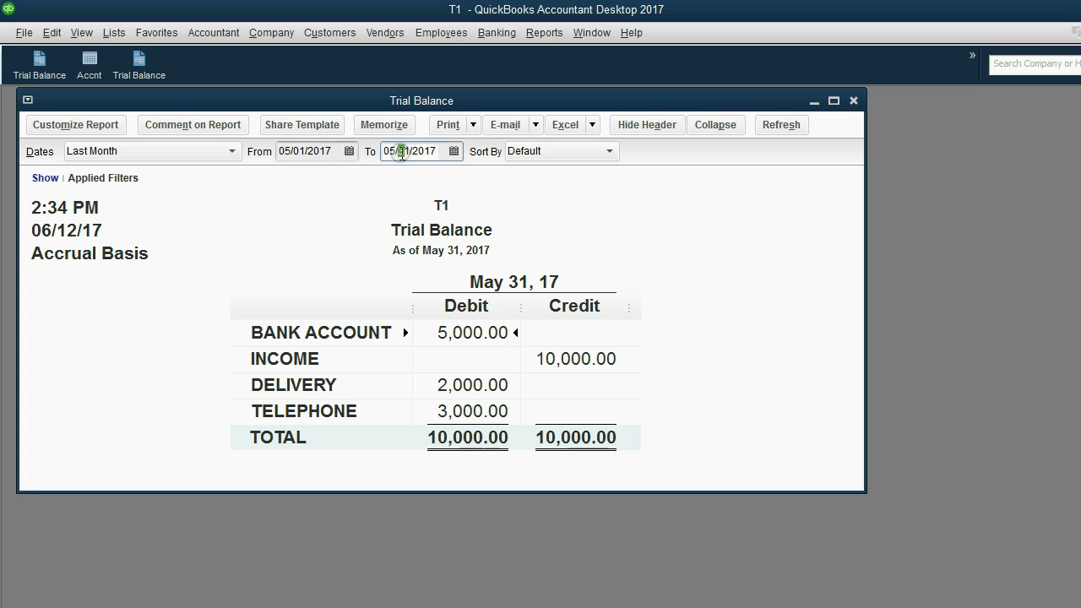
# - Try the Last Fiscal Year-to-date range on the Trial Balance, and switch it to This Fiscal Year-to-date, checking the start and end dates
pyautogui.click(114, 152)
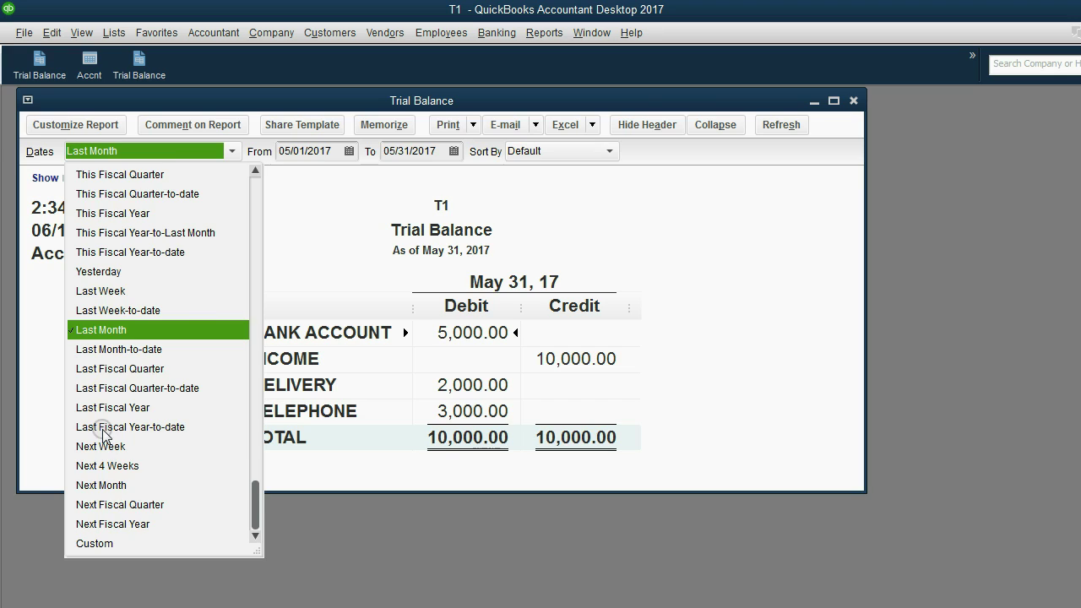
pyautogui.click(103, 430)
pyautogui.click(149, 150)
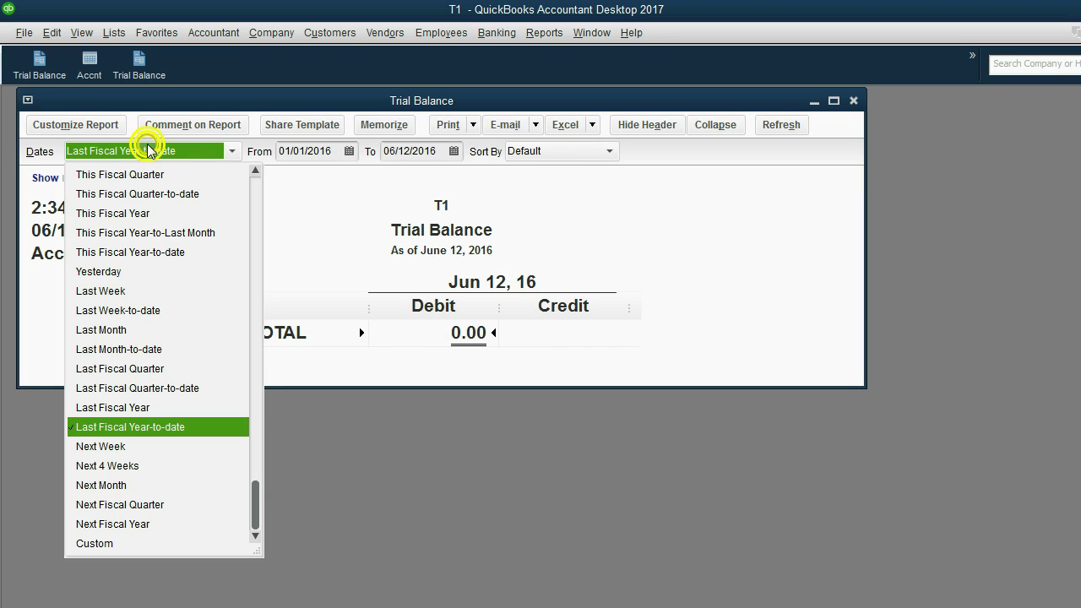
pyautogui.click(159, 251)
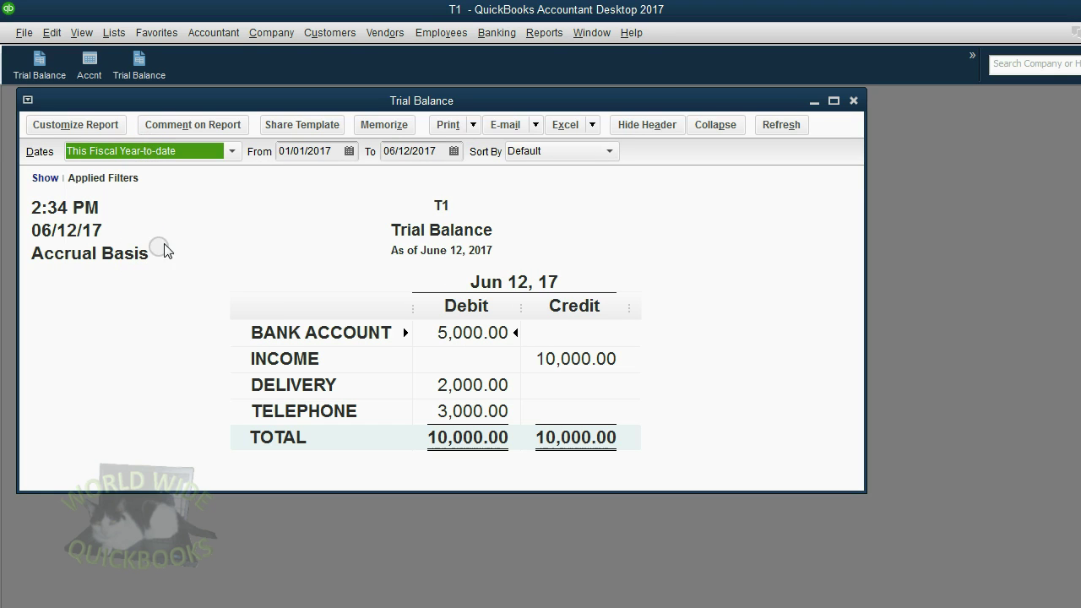
pyautogui.click(301, 152)
pyautogui.click(390, 152)
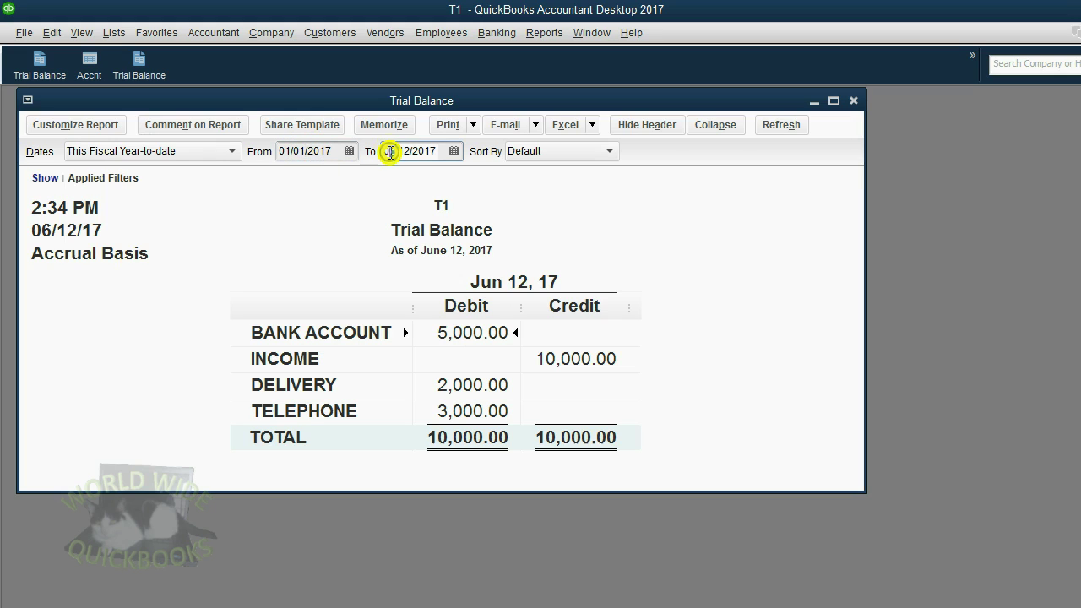
pyautogui.click(338, 151)
pyautogui.click(399, 152)
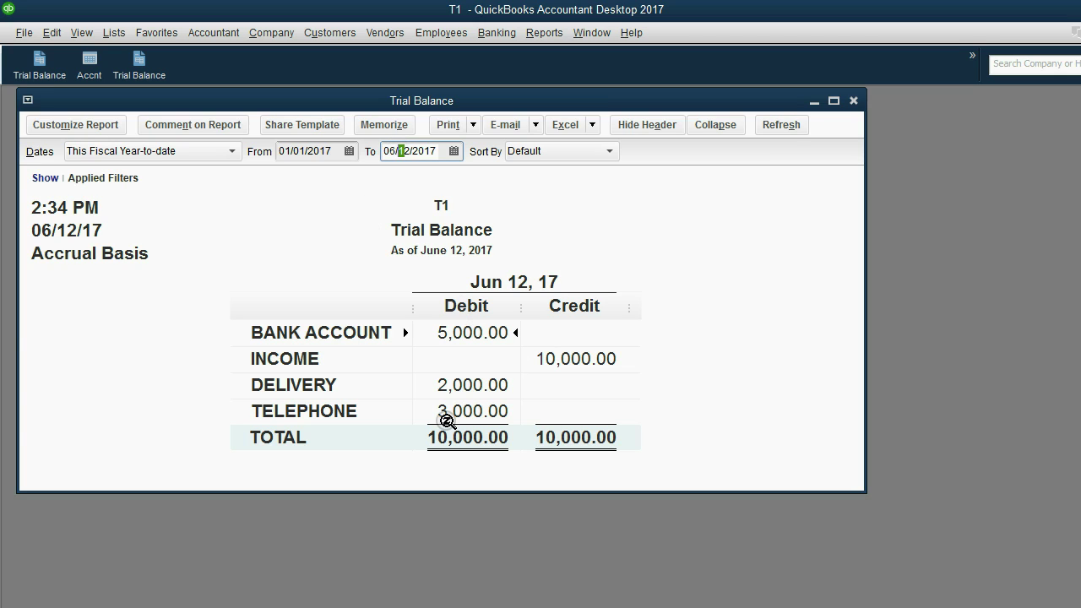
# - Set the Trial Balance date range to Next Fiscal Year
pyautogui.click(192, 152)
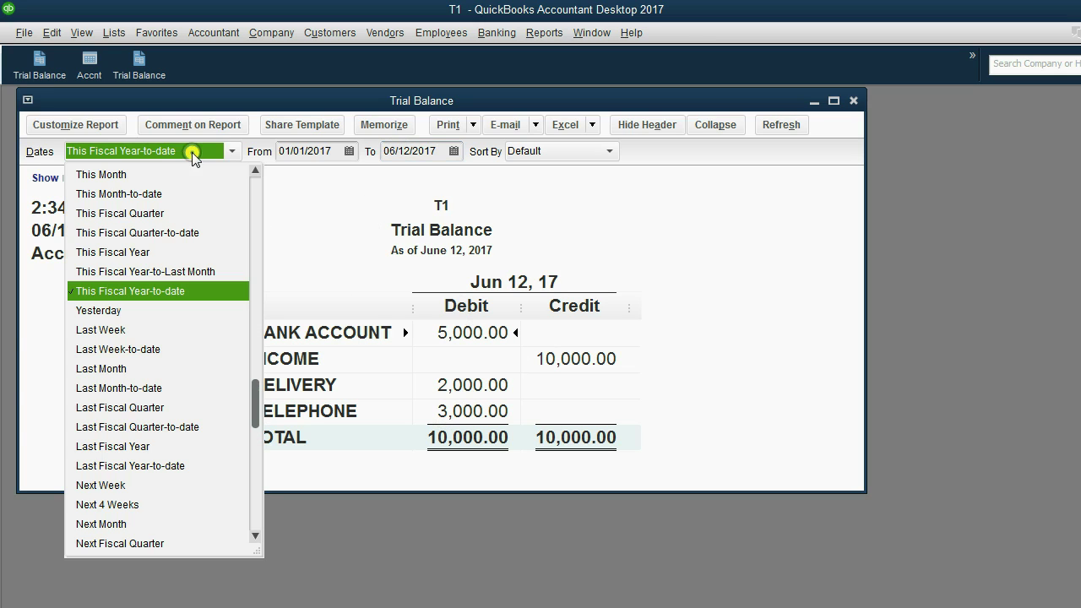
pyautogui.click(193, 152)
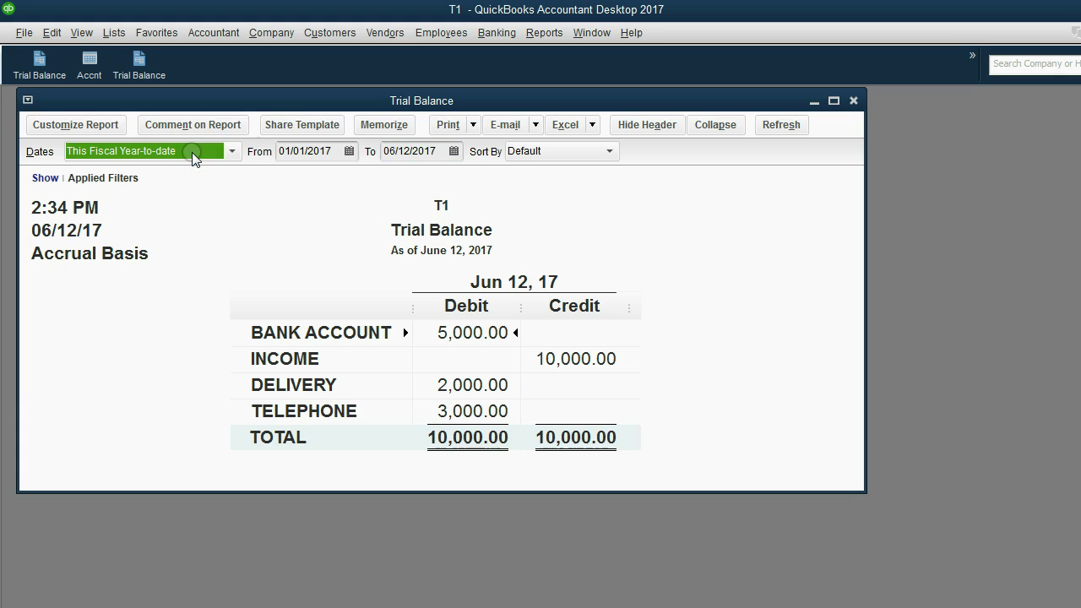
pyautogui.click(192, 152)
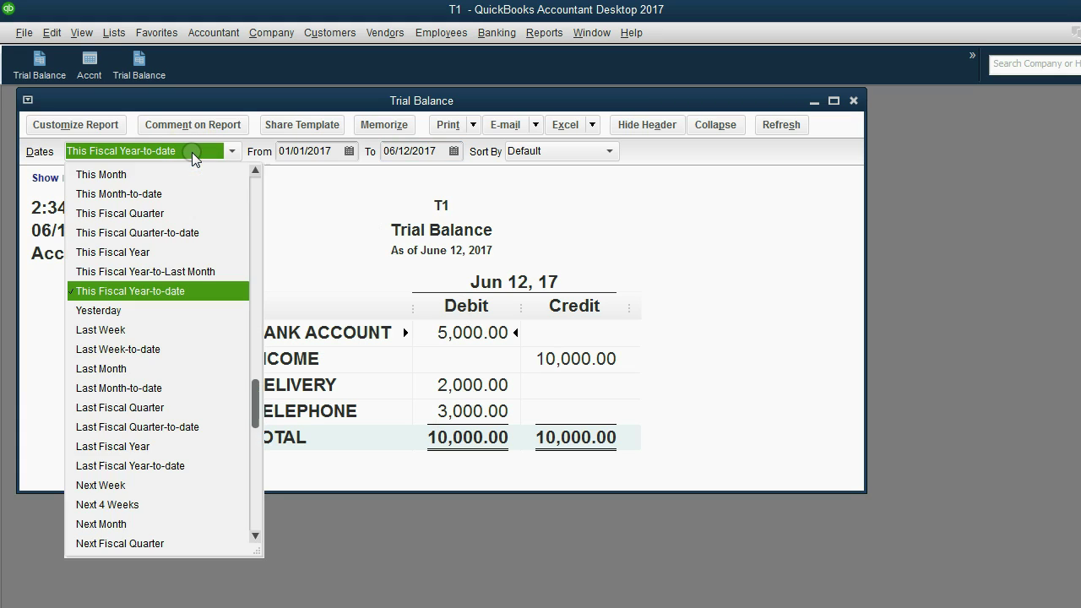
pyautogui.scroll(-1, 145, 306)
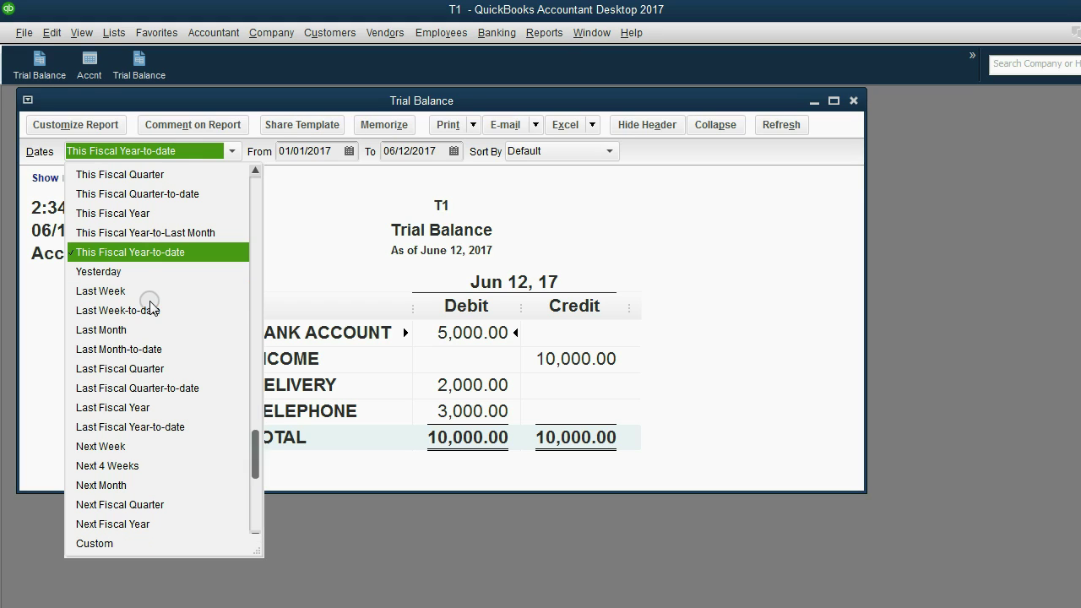
pyautogui.click(139, 528)
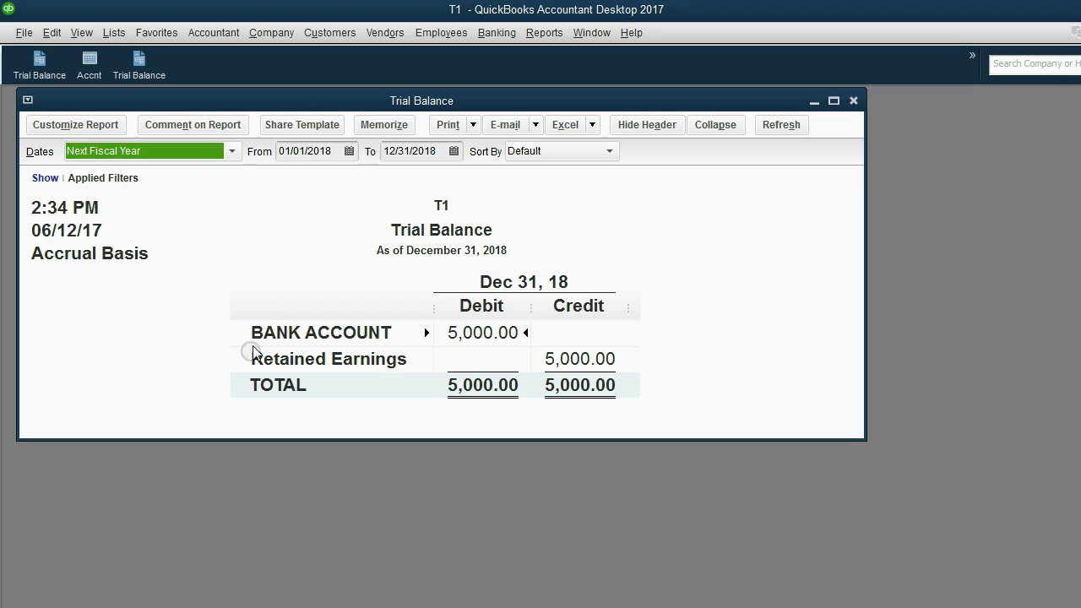
# - Examine the Next Fiscal Year start and end dates and the Retained Earnings line on the Trial Balance
pyautogui.click(327, 154)
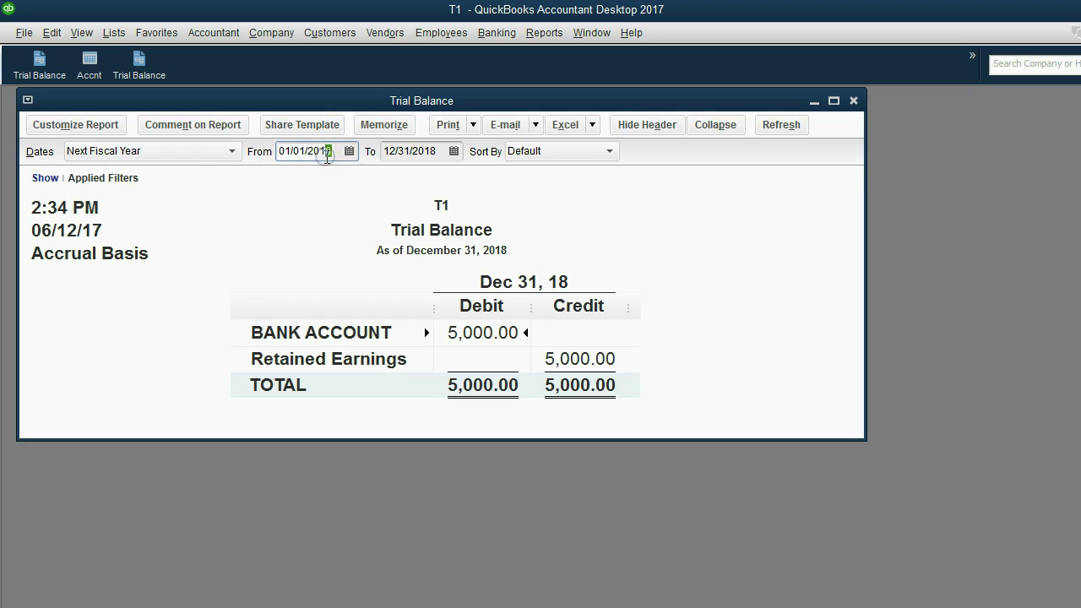
pyautogui.click(397, 151)
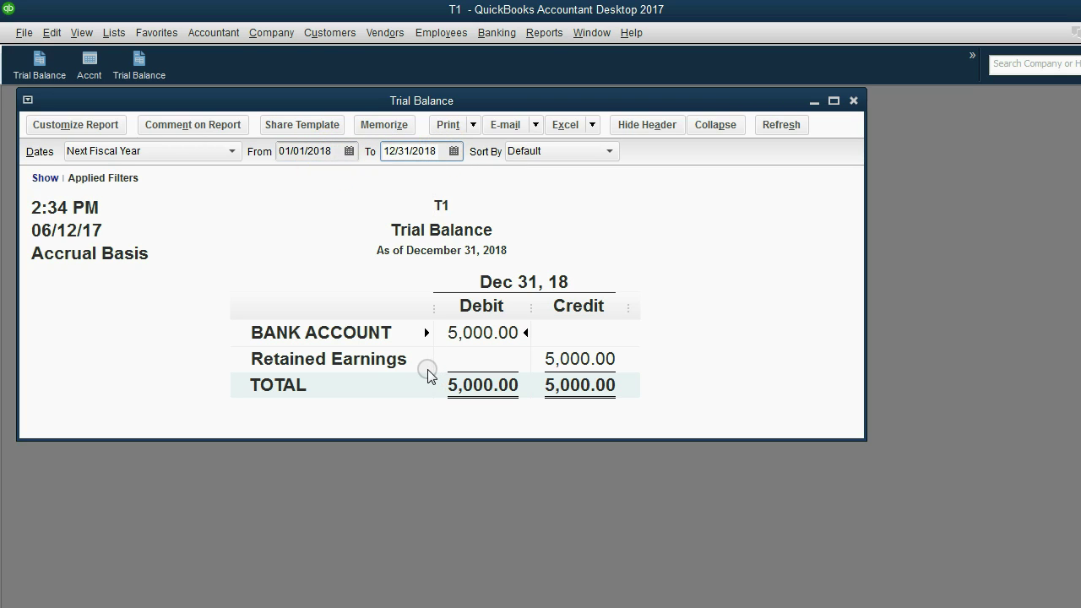
pyautogui.click(380, 387)
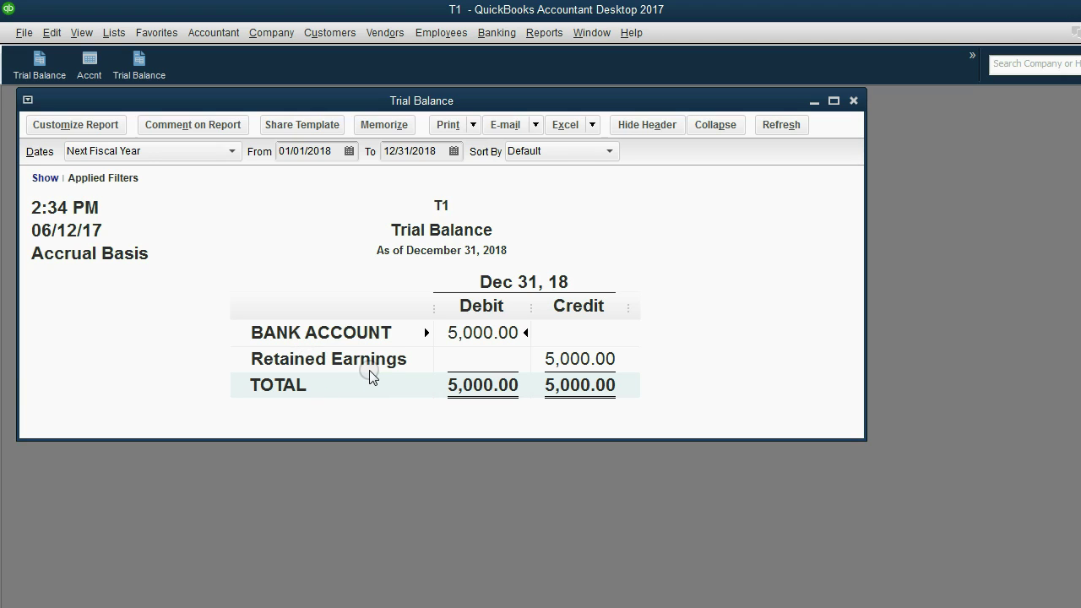
pyautogui.click(318, 151)
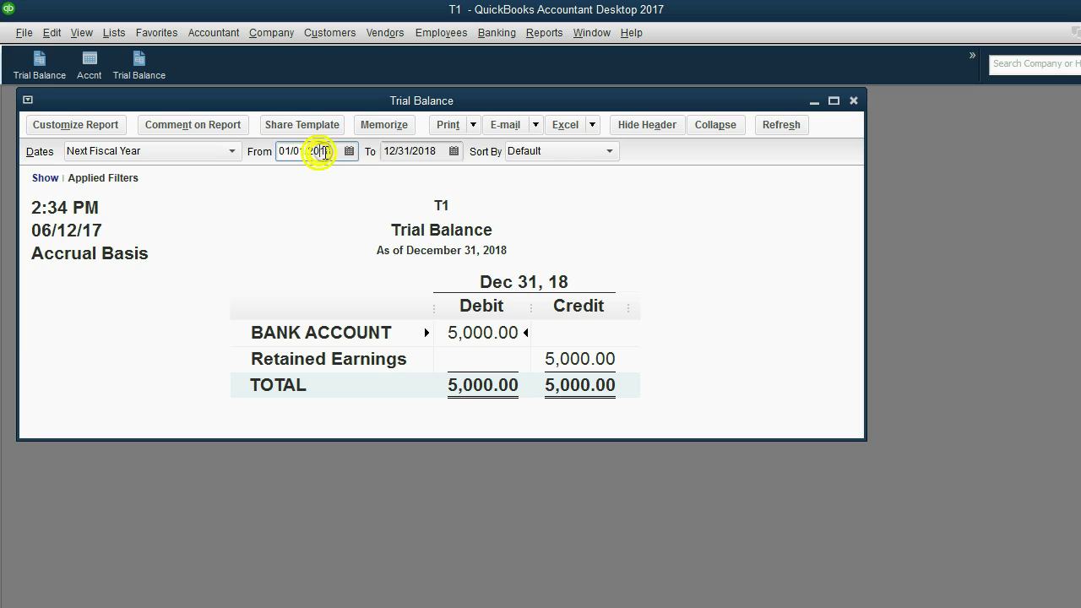
pyautogui.click(404, 150)
pyautogui.click(327, 151)
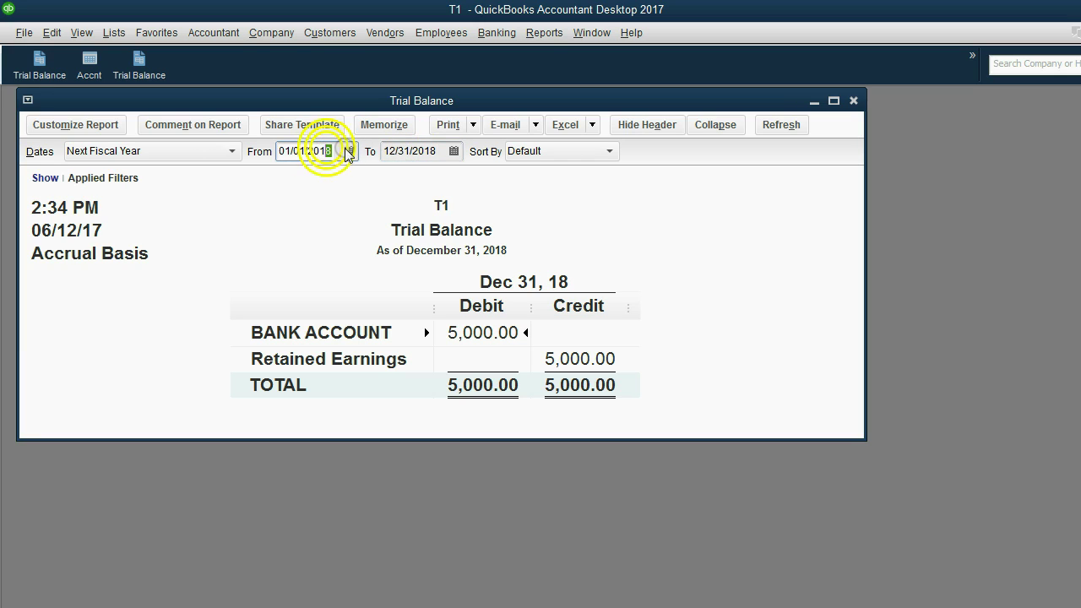
pyautogui.click(402, 153)
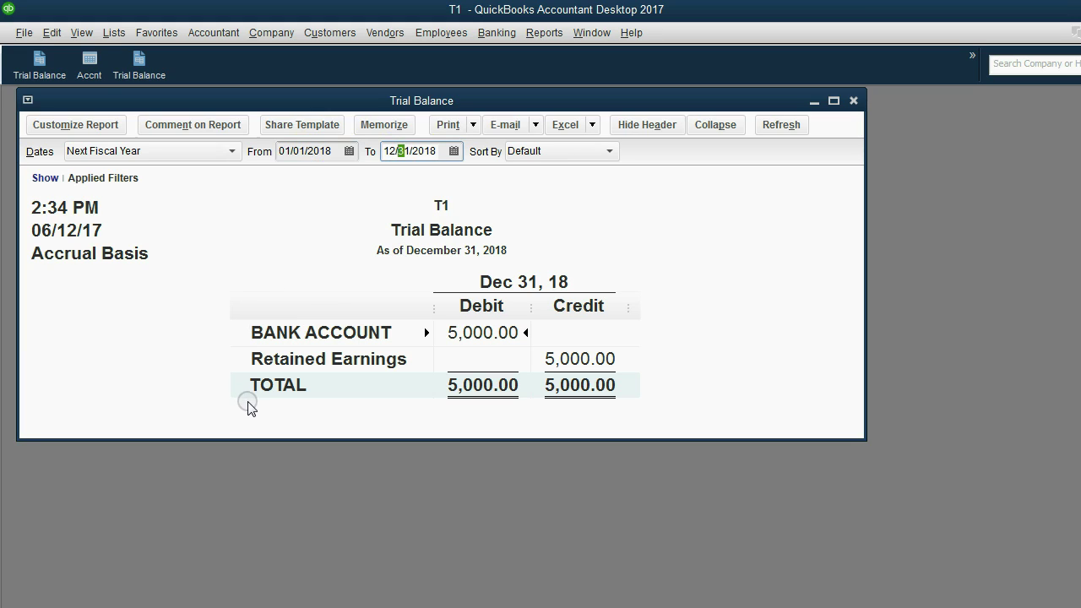
pyautogui.click(261, 360)
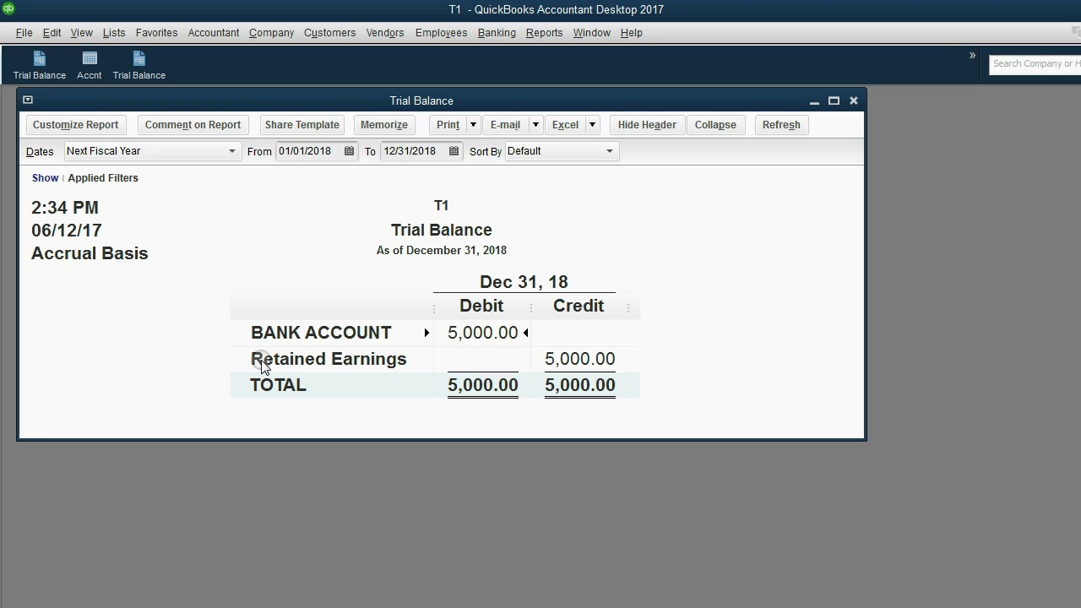
# - Try the This Fiscal Year-to-Last Month range on the Trial Balance, and switch it to Yesterday
pyautogui.click(231, 152)
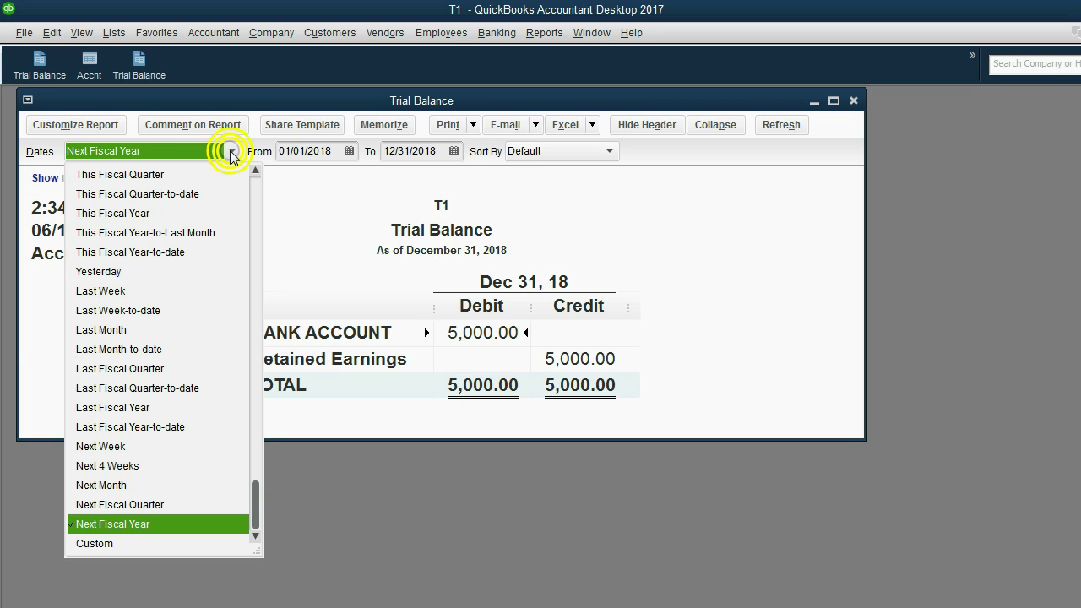
pyautogui.click(209, 235)
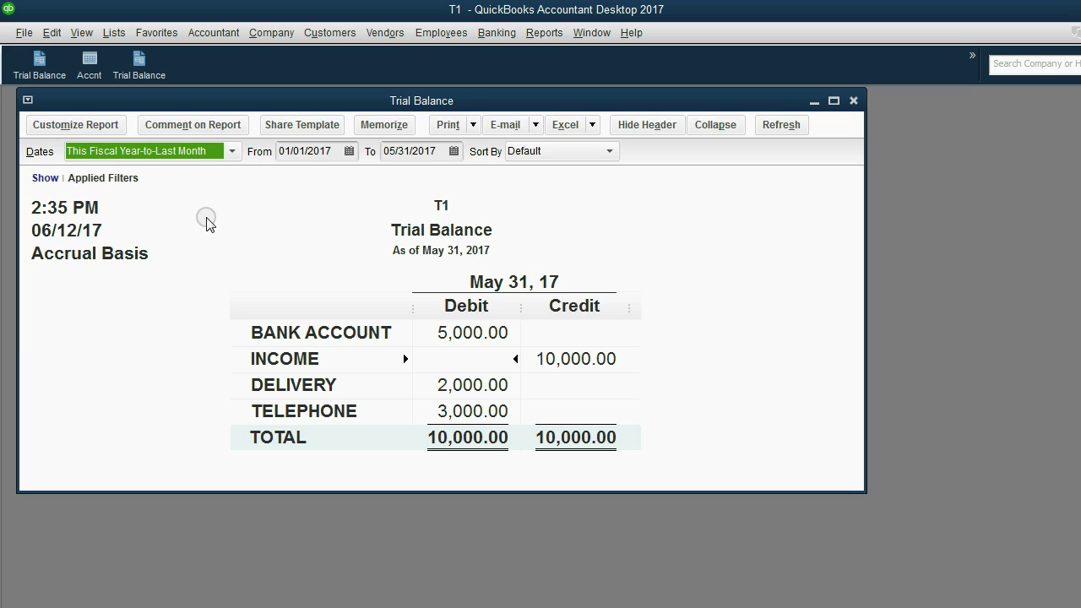
pyautogui.click(203, 152)
pyautogui.click(150, 334)
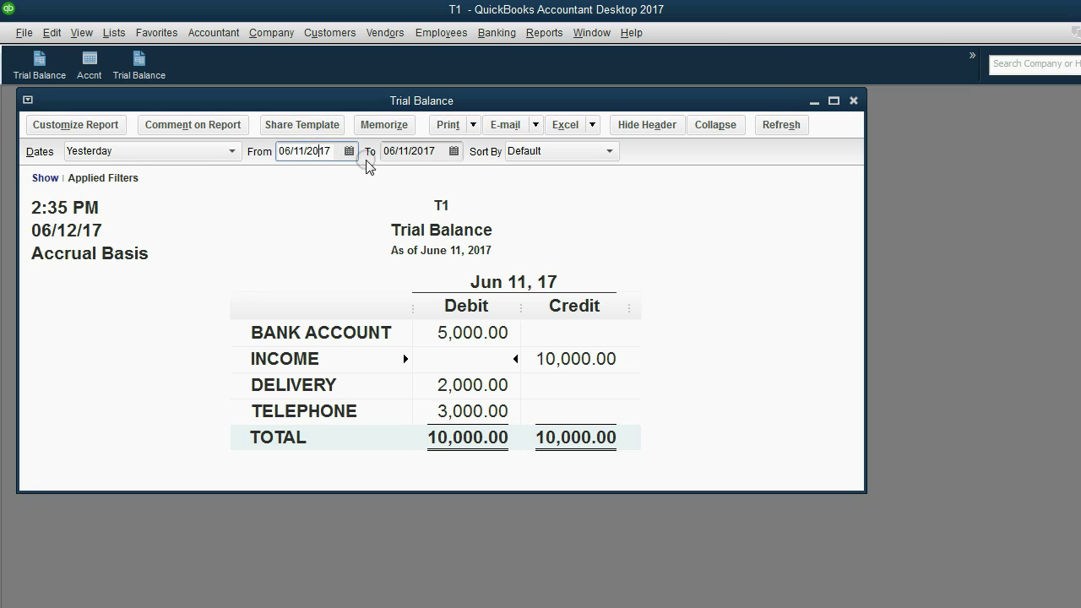
# - Set the Trial Balance date range back to Next Fiscal Year
pyautogui.click(217, 156)
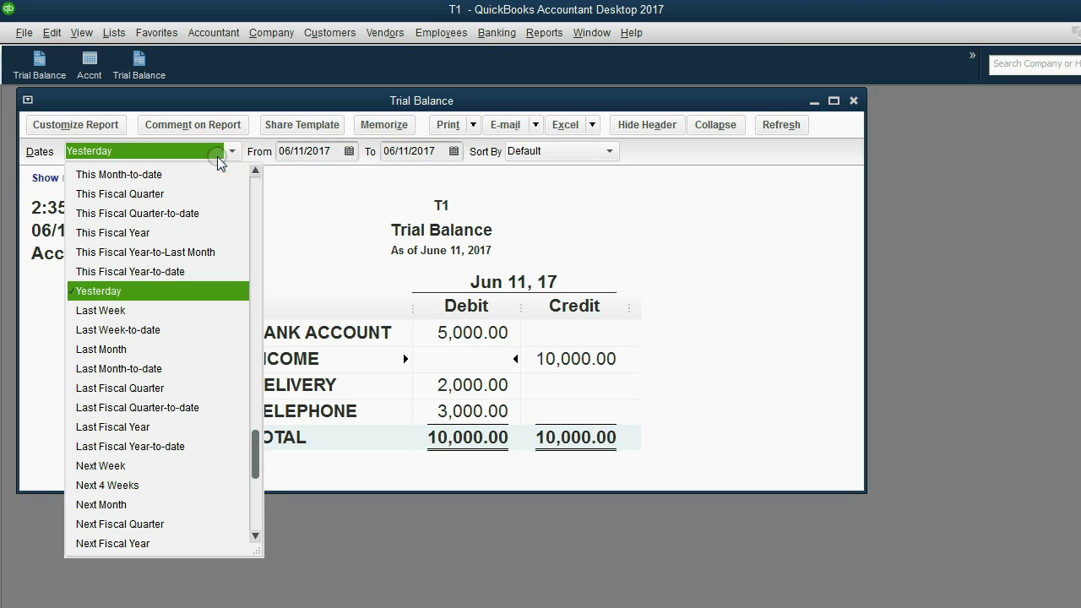
pyautogui.scroll(-1, 211, 182)
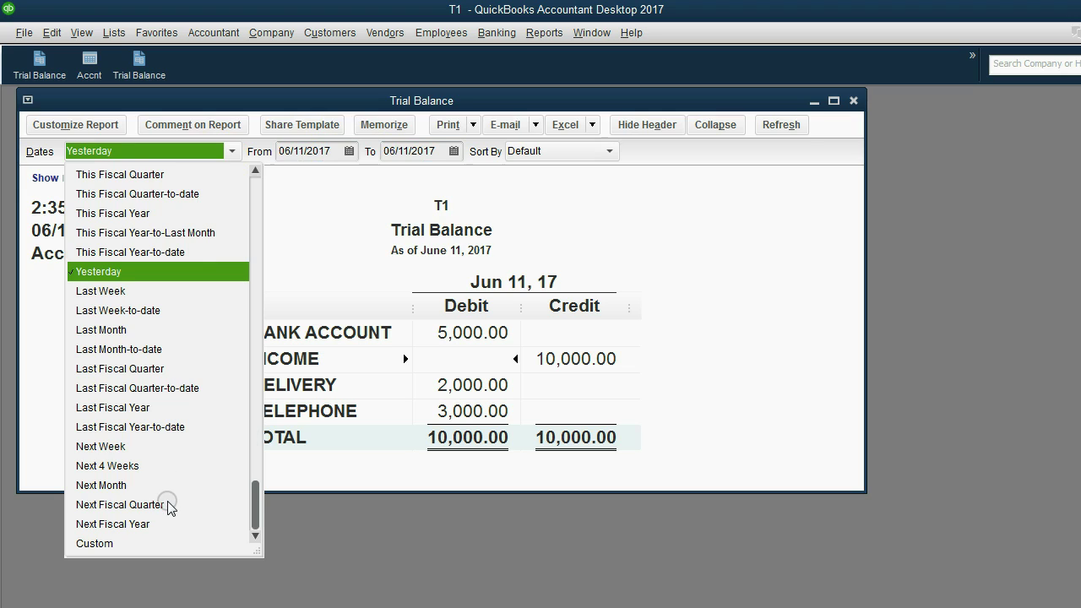
pyautogui.click(157, 523)
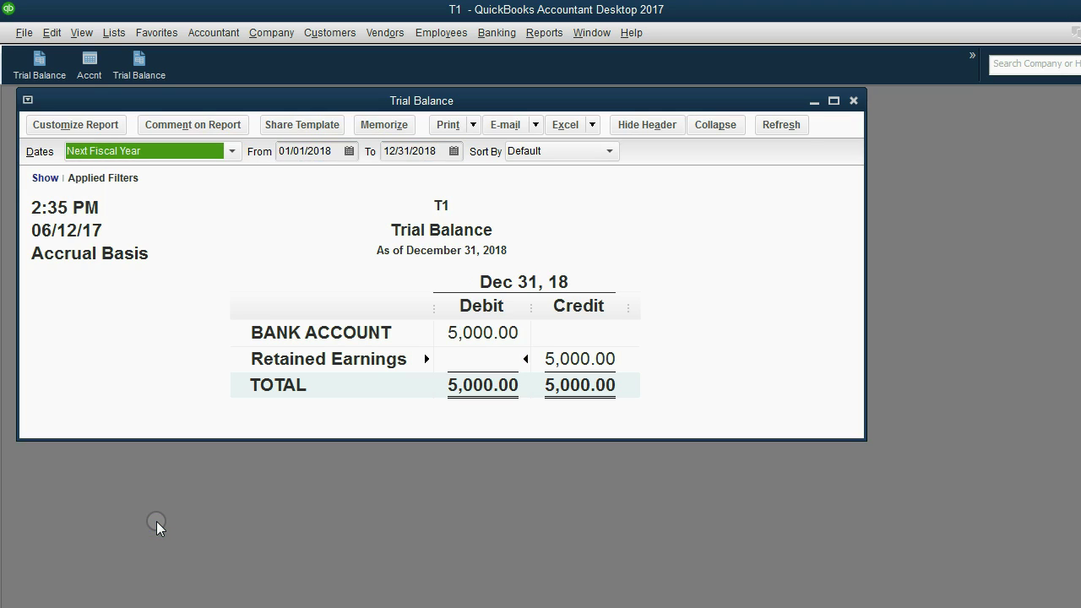
# - Set the Trial Balance end date to 05/08/2019 using the calendar
pyautogui.click(453, 151)
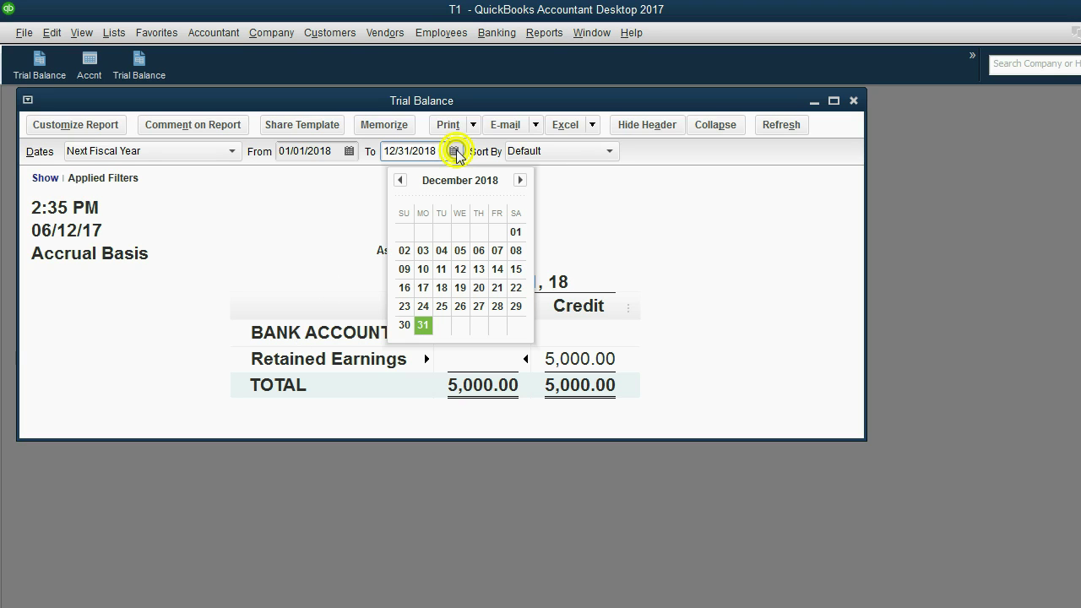
pyautogui.click(521, 180)
pyautogui.click(520, 180)
pyautogui.click(520, 180)
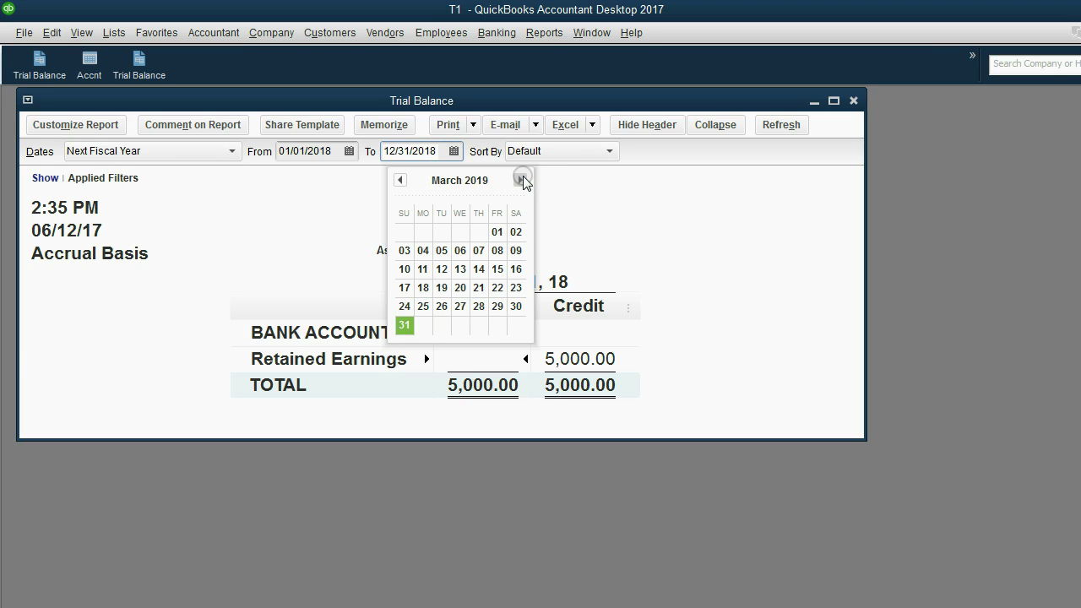
pyautogui.click(520, 180)
pyautogui.click(521, 180)
pyautogui.click(459, 250)
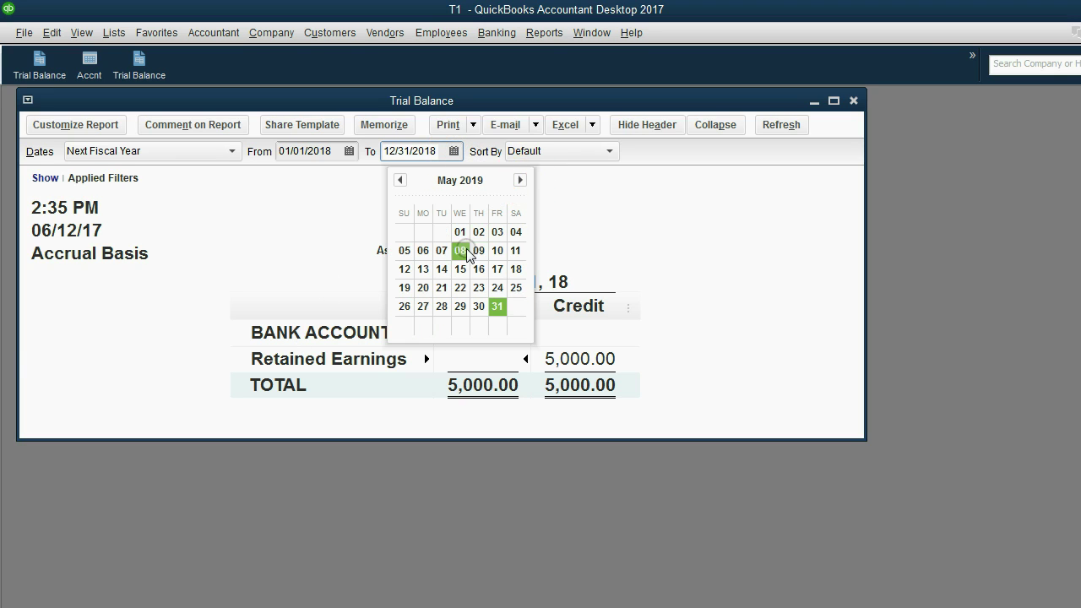
# - Set the Trial Balance start date to 04/13/2018 using the calendar
pyautogui.click(347, 151)
pyautogui.click(415, 180)
pyautogui.click(414, 180)
pyautogui.click(414, 180)
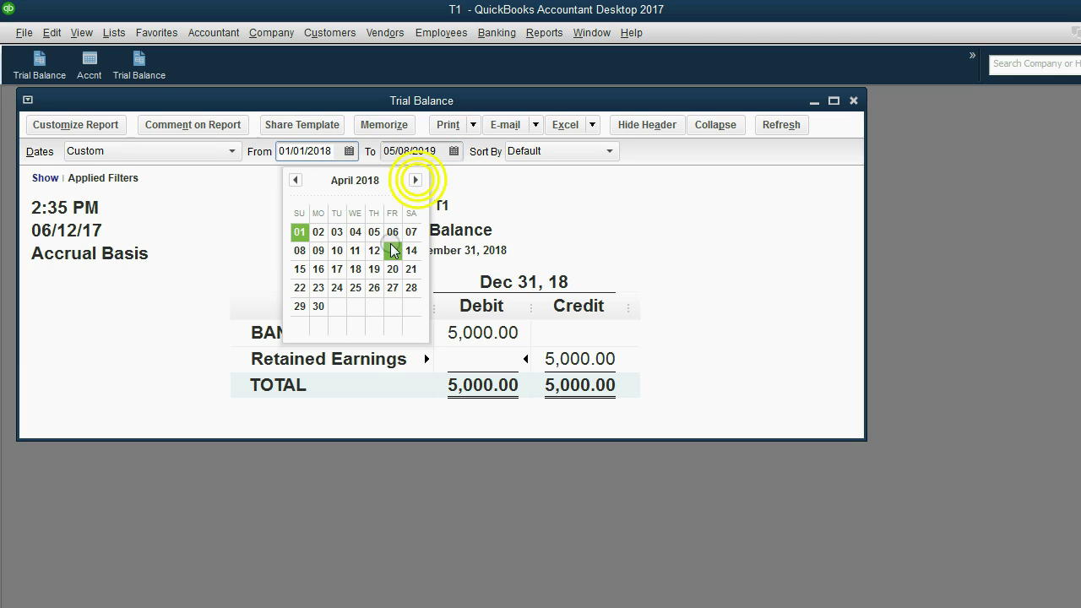
pyautogui.click(393, 250)
pyautogui.click(317, 150)
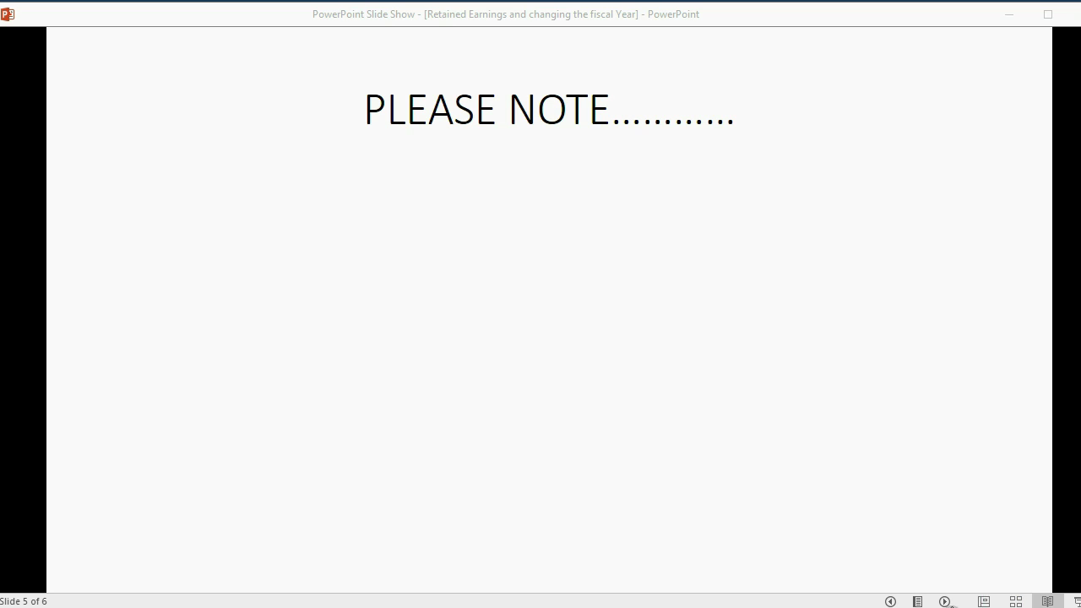
pyautogui.click(945, 601)
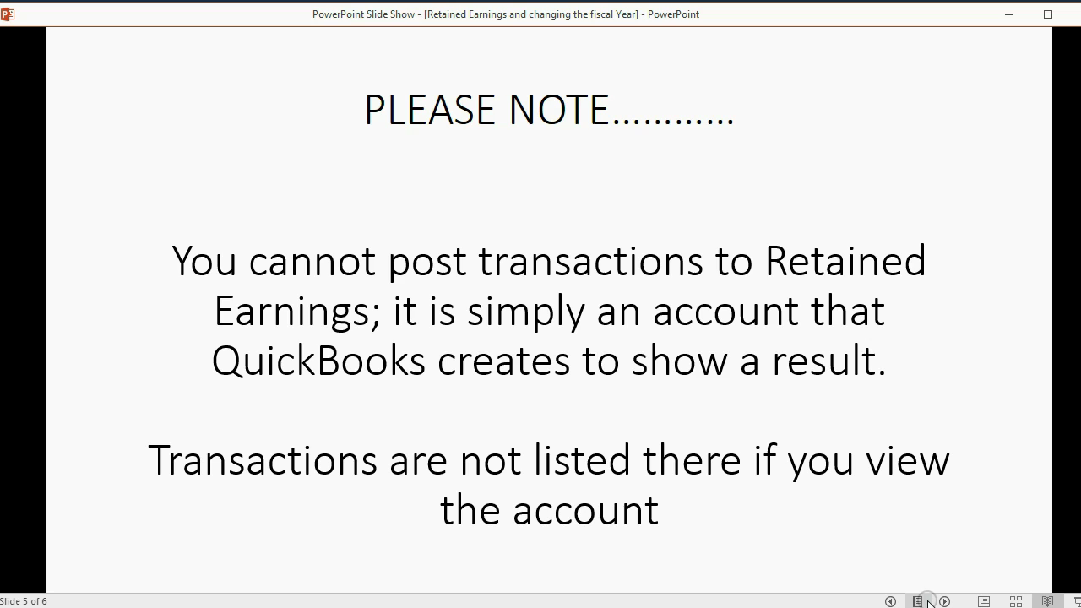
pyautogui.click(1009, 14)
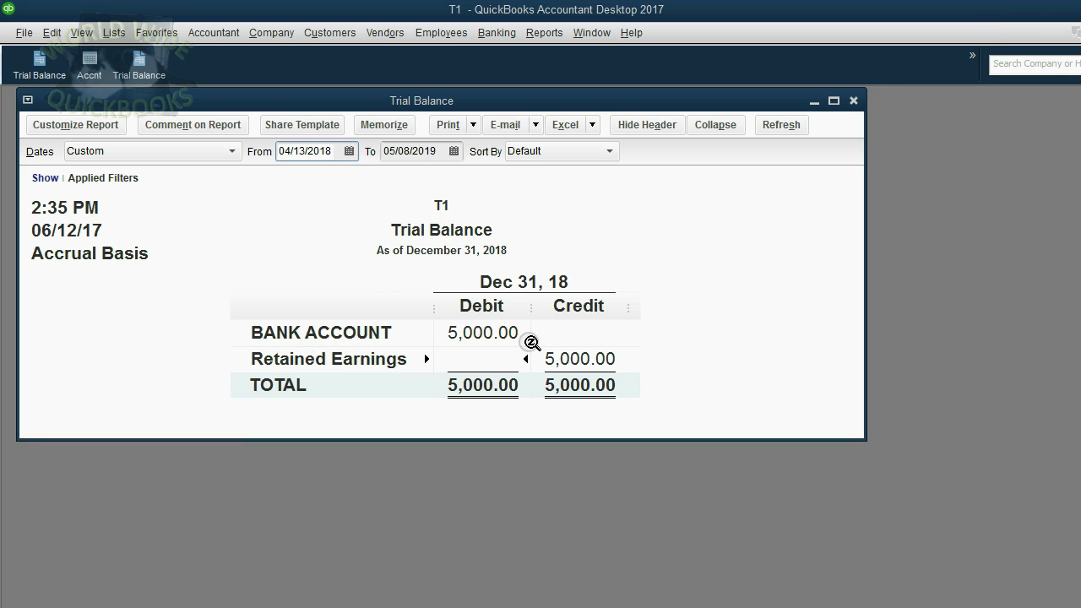
# - View the transaction detail behind the Retained Earnings credit balance and return to the Trial Balance
pyautogui.doubleClick(558, 356)
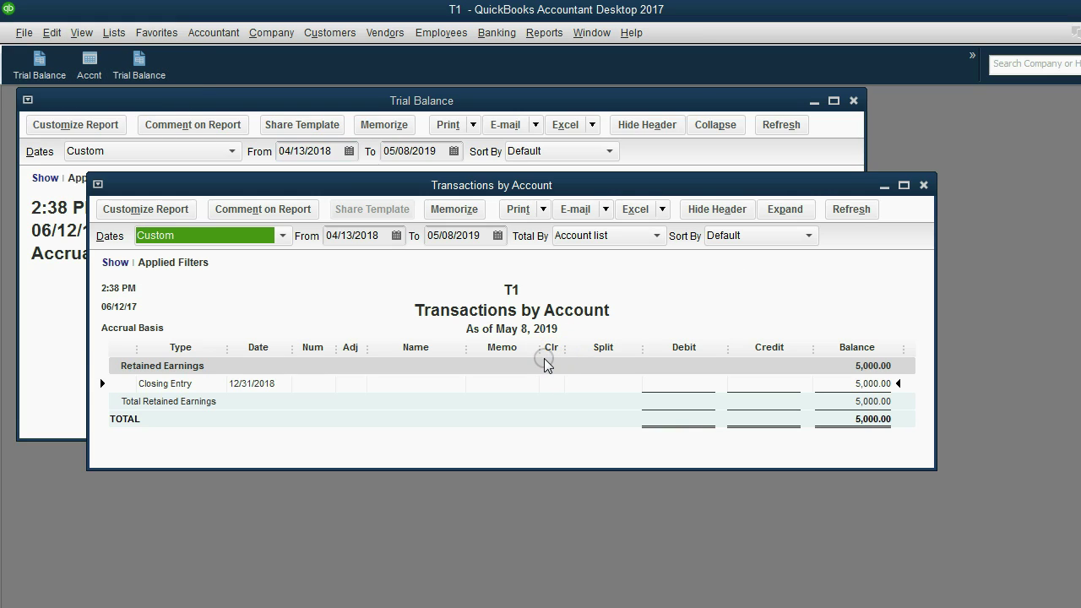
pyautogui.press('Escape')
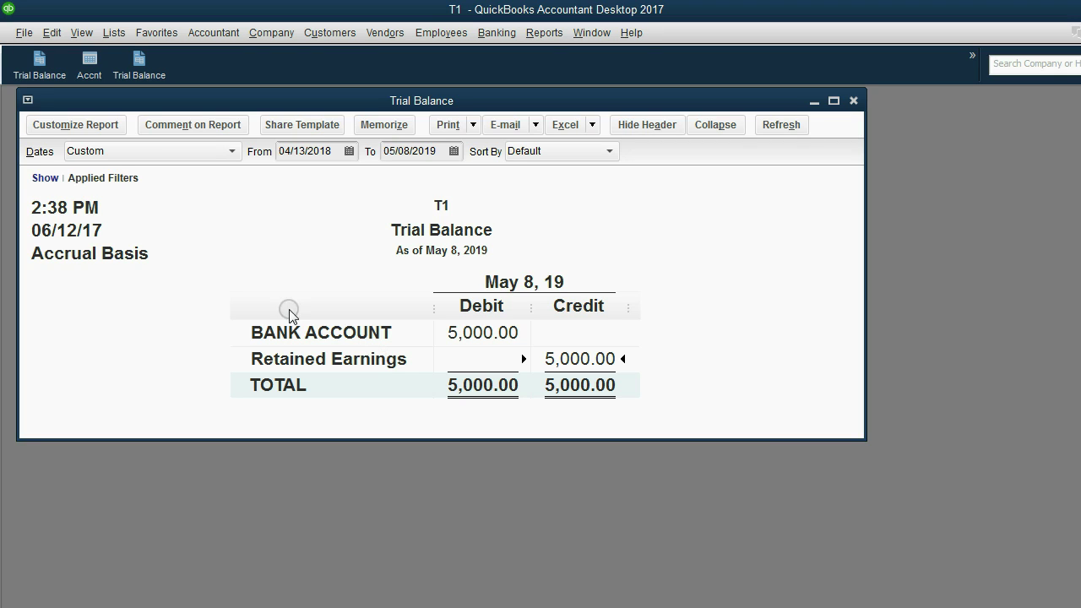
# - Set the Trial Balance date range to All
pyautogui.click(168, 151)
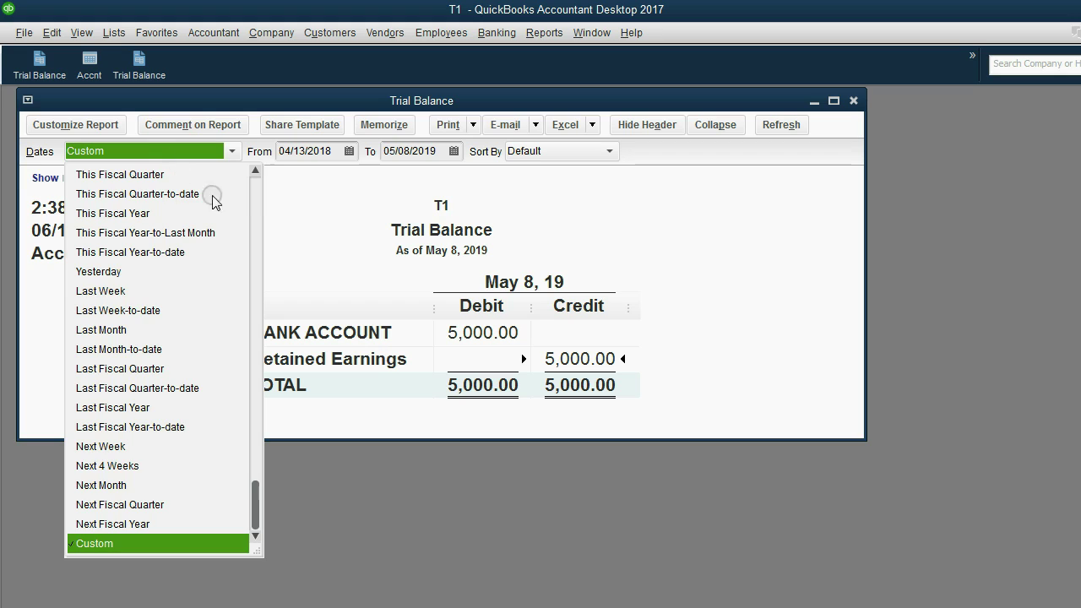
pyautogui.scroll(5, 256, 198)
pyautogui.click(193, 179)
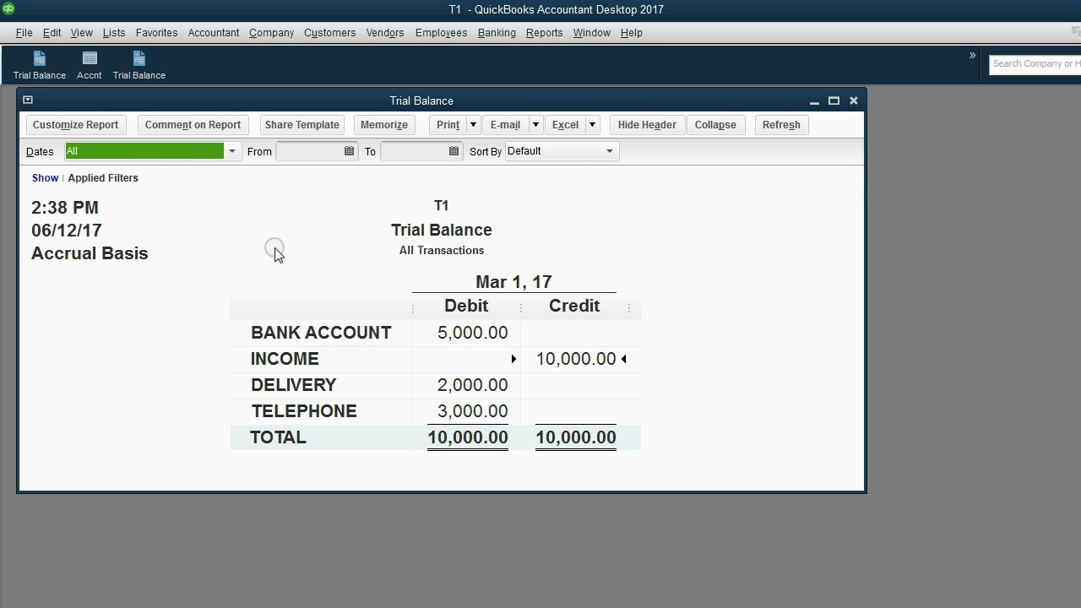
# - View the transaction details behind the INCOME credit and the DELIVERY debit, closing each report after viewing it
pyautogui.doubleClick(561, 359)
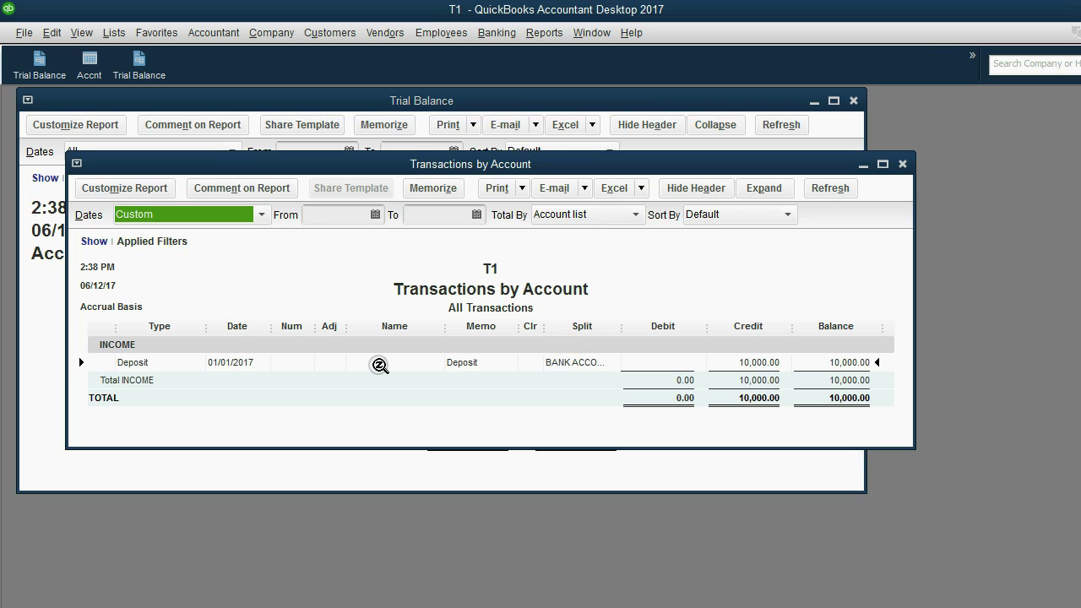
pyautogui.press('Escape')
pyautogui.doubleClick(460, 385)
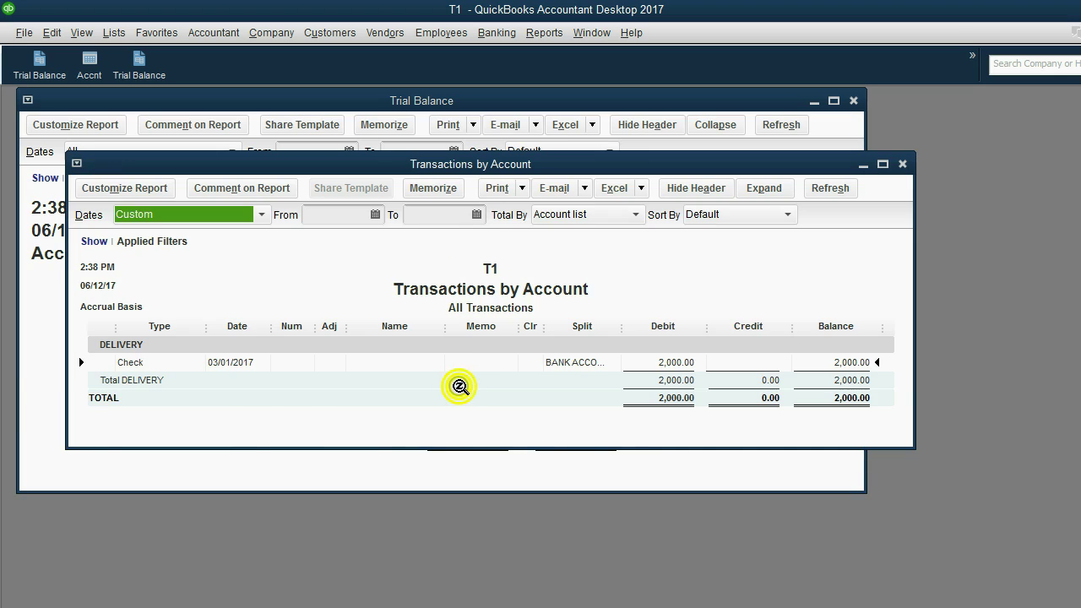
pyautogui.press('Escape')
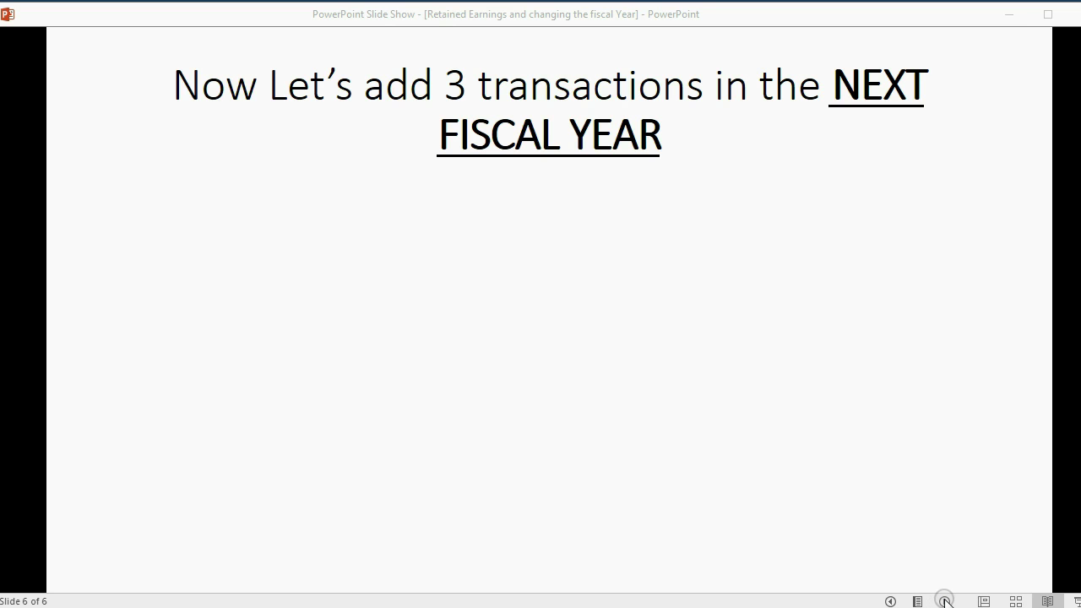
pyautogui.click(946, 601)
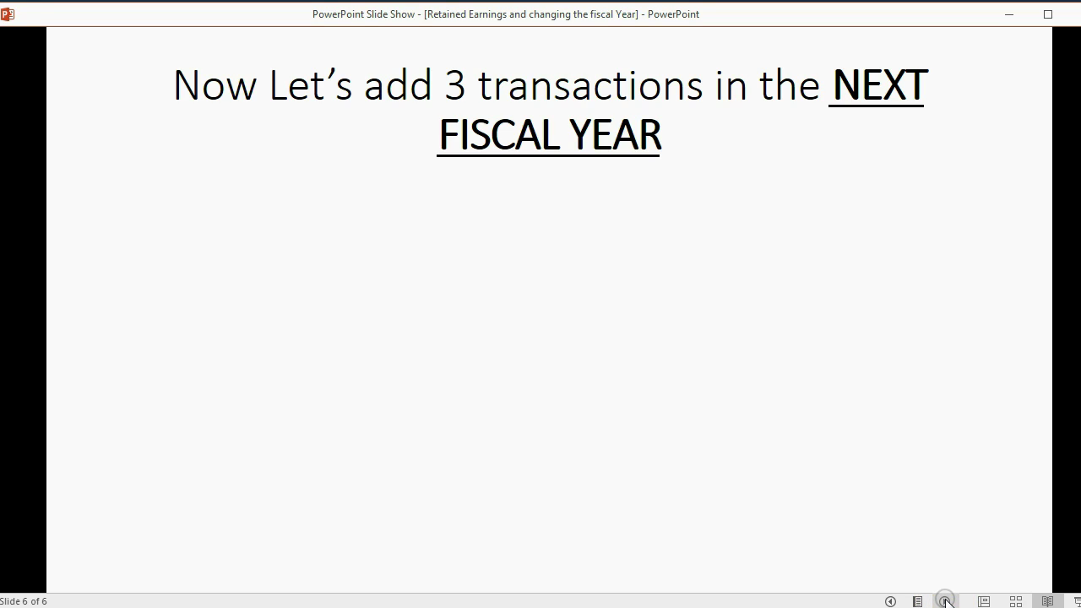
pyautogui.click(946, 602)
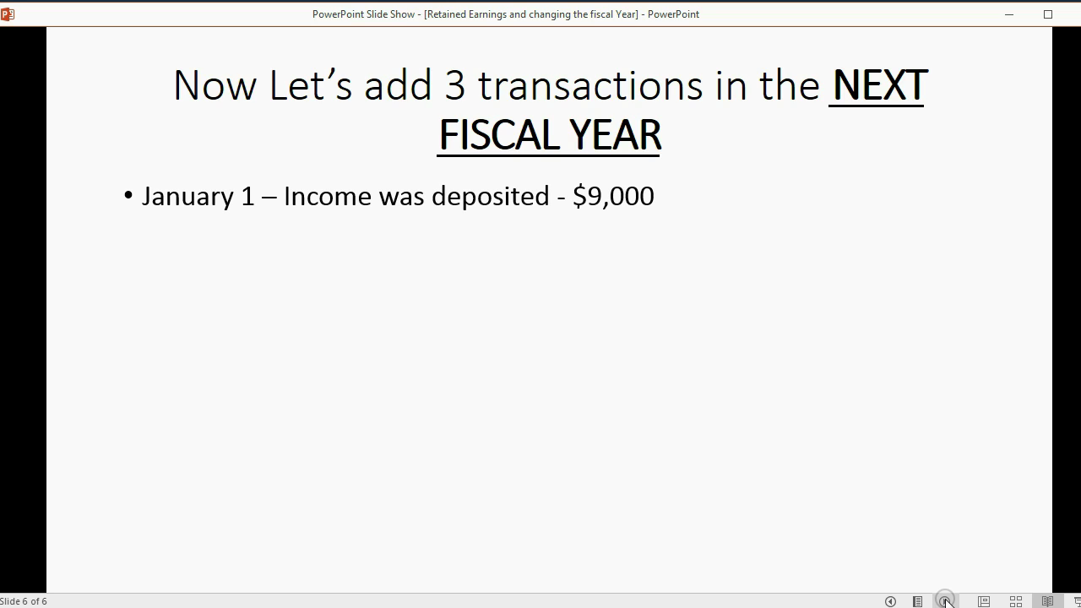
pyautogui.click(946, 601)
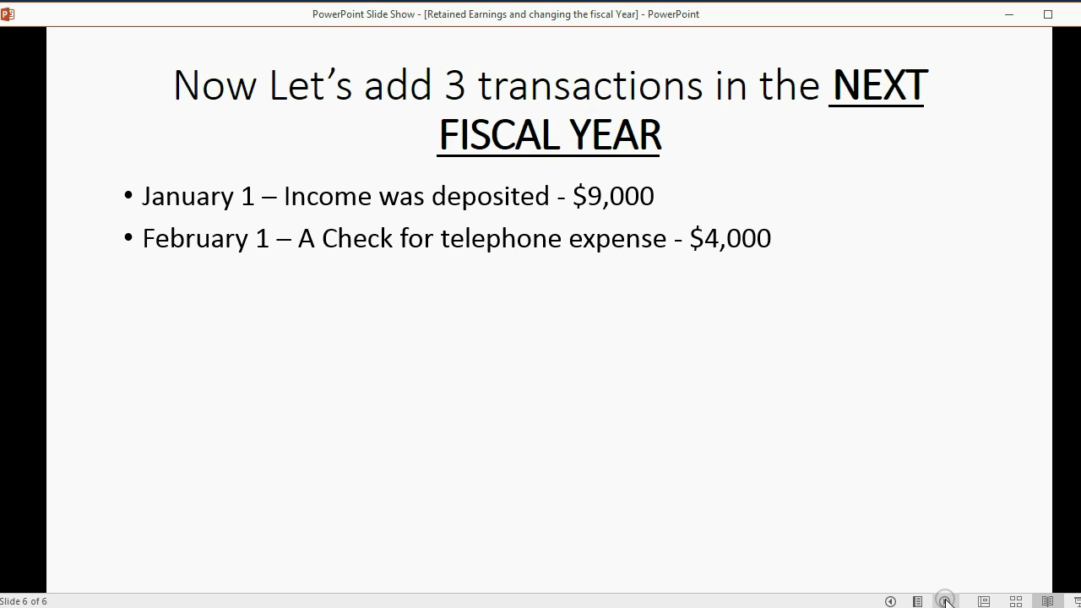
pyautogui.click(946, 601)
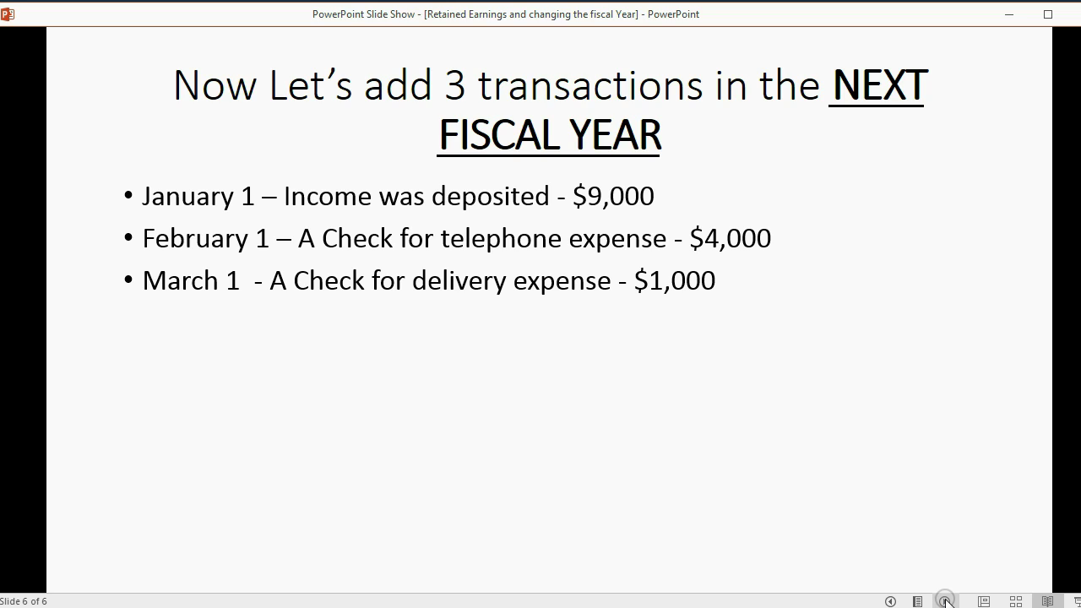
pyautogui.click(946, 601)
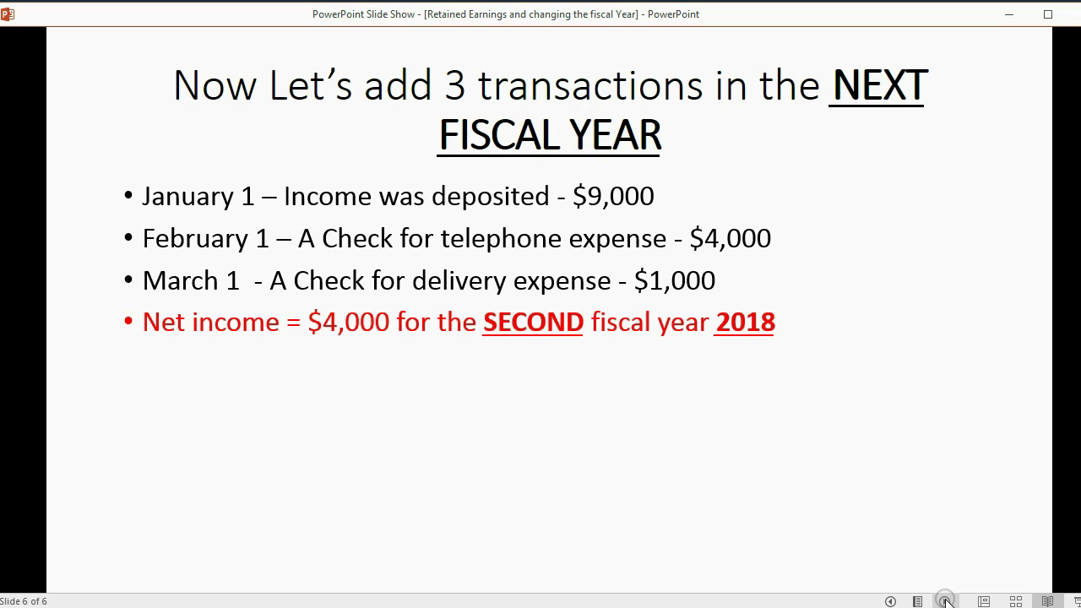
pyautogui.click(947, 601)
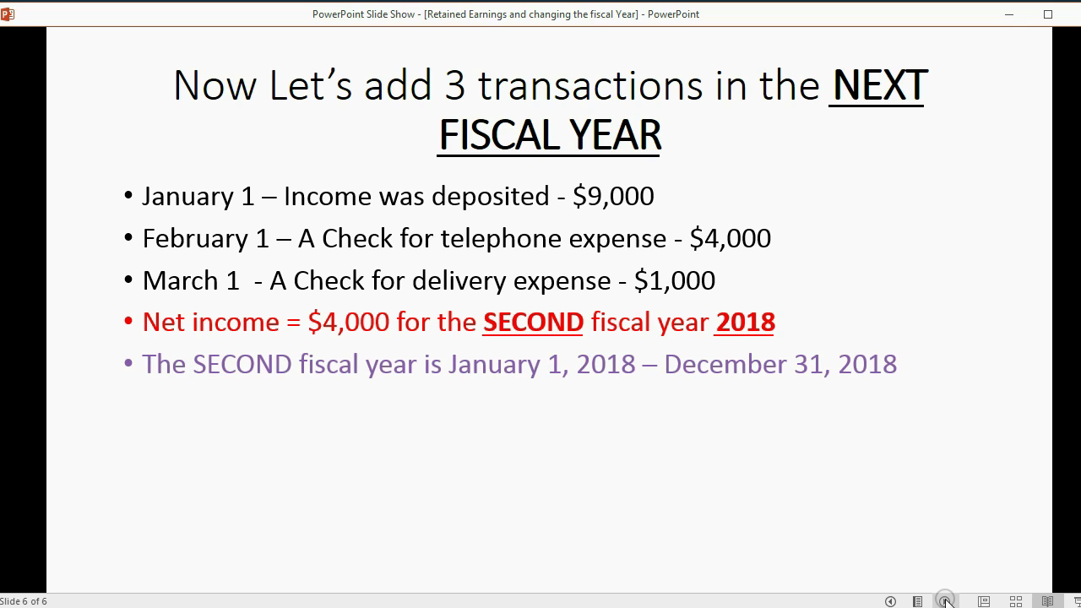
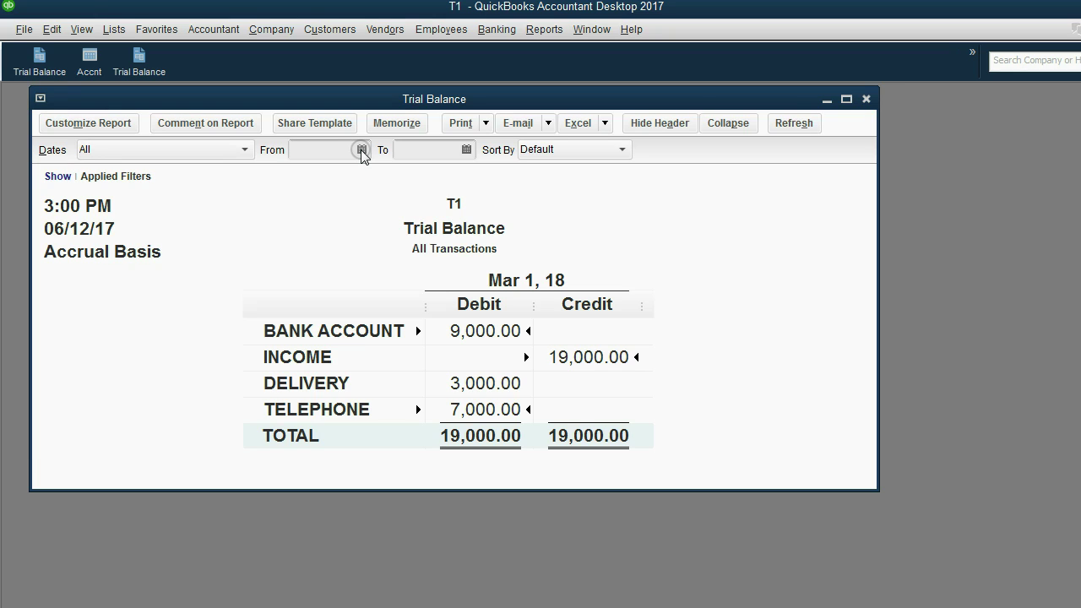
# - Set the Trial Balance start date to 01/01/2018 using the calendar
pyautogui.click(362, 149)
pyautogui.click(428, 179)
pyautogui.click(427, 179)
pyautogui.click(427, 180)
pyautogui.click(428, 179)
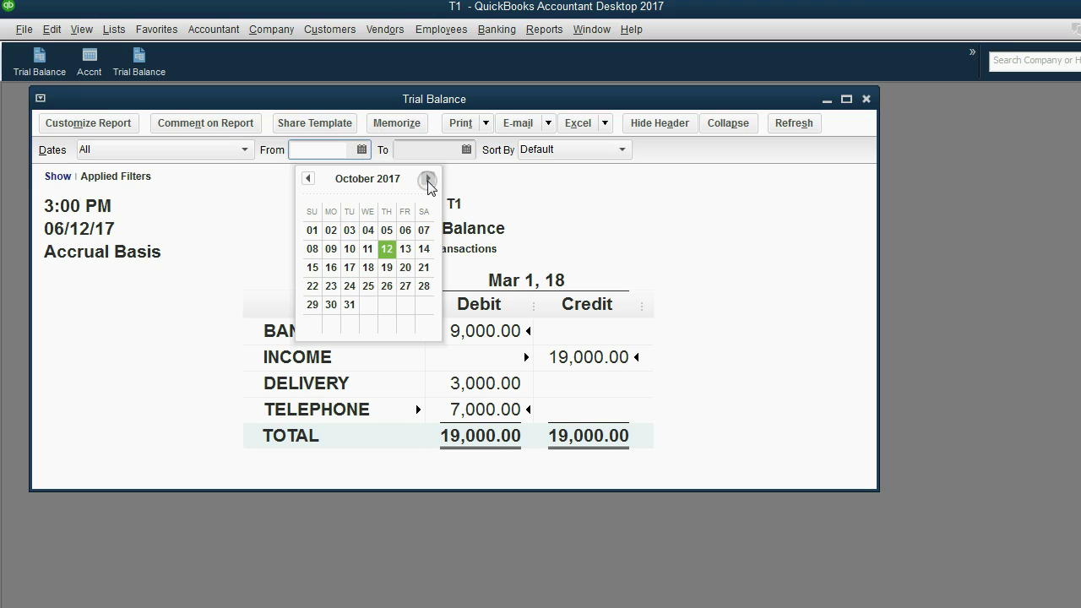
pyautogui.click(428, 179)
pyautogui.click(427, 179)
pyautogui.click(425, 180)
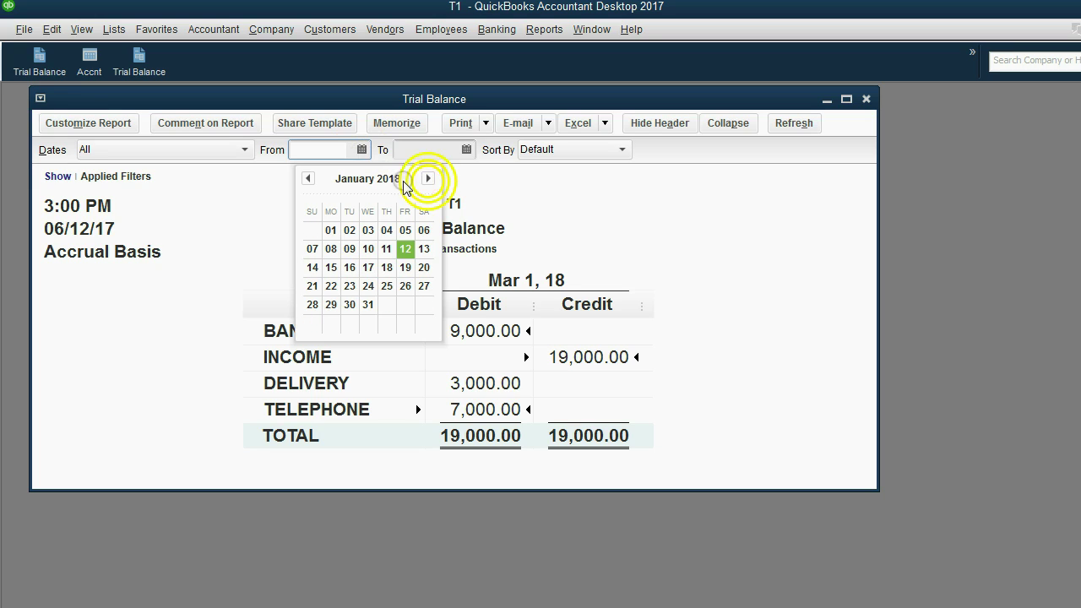
pyautogui.click(330, 230)
# - Set the Trial Balance end date to 12/31/2018 using the calendar and refresh the report
pyautogui.click(466, 150)
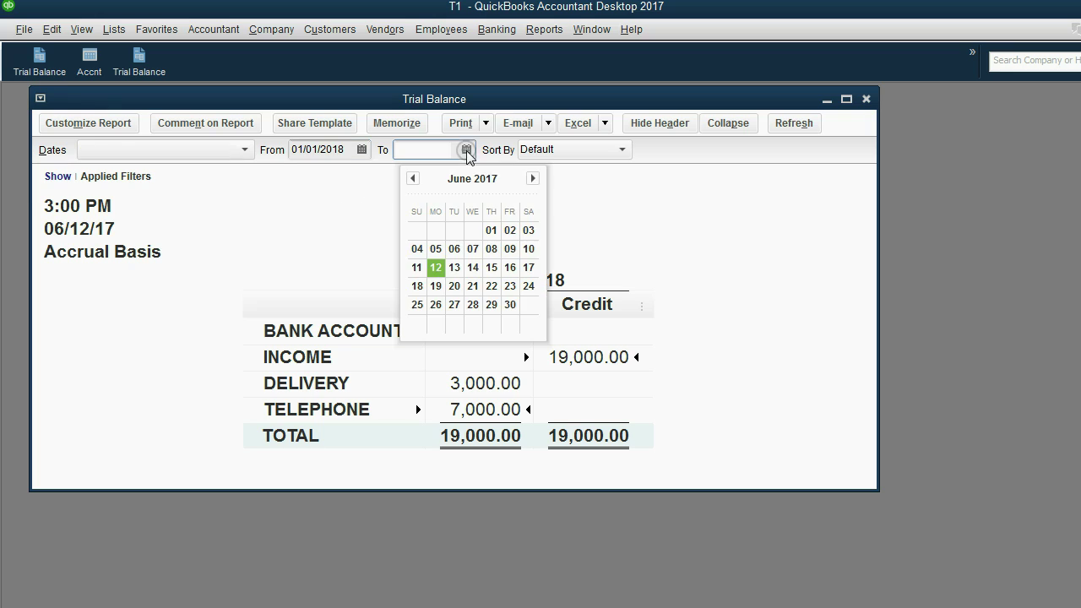
pyautogui.click(531, 178)
pyautogui.click(531, 178)
pyautogui.click(531, 178)
pyautogui.click(531, 179)
pyautogui.click(532, 178)
pyautogui.click(531, 178)
pyautogui.click(531, 179)
pyautogui.click(531, 178)
pyautogui.click(532, 178)
pyautogui.click(531, 178)
pyautogui.click(532, 179)
pyautogui.click(532, 178)
pyautogui.click(532, 179)
pyautogui.click(532, 179)
pyautogui.click(531, 179)
pyautogui.click(531, 178)
pyautogui.click(531, 178)
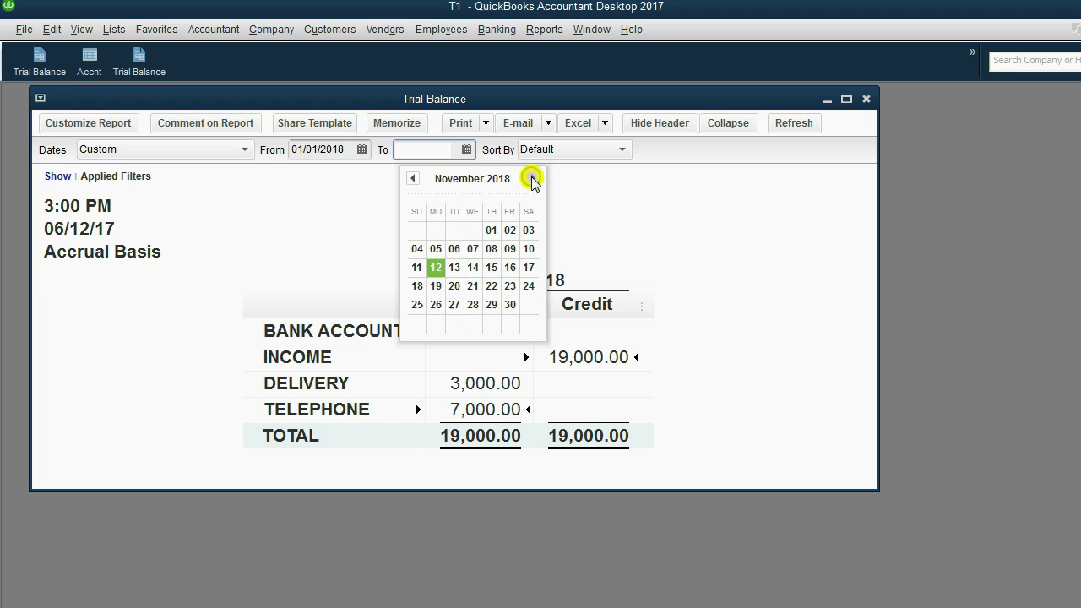
pyautogui.click(531, 178)
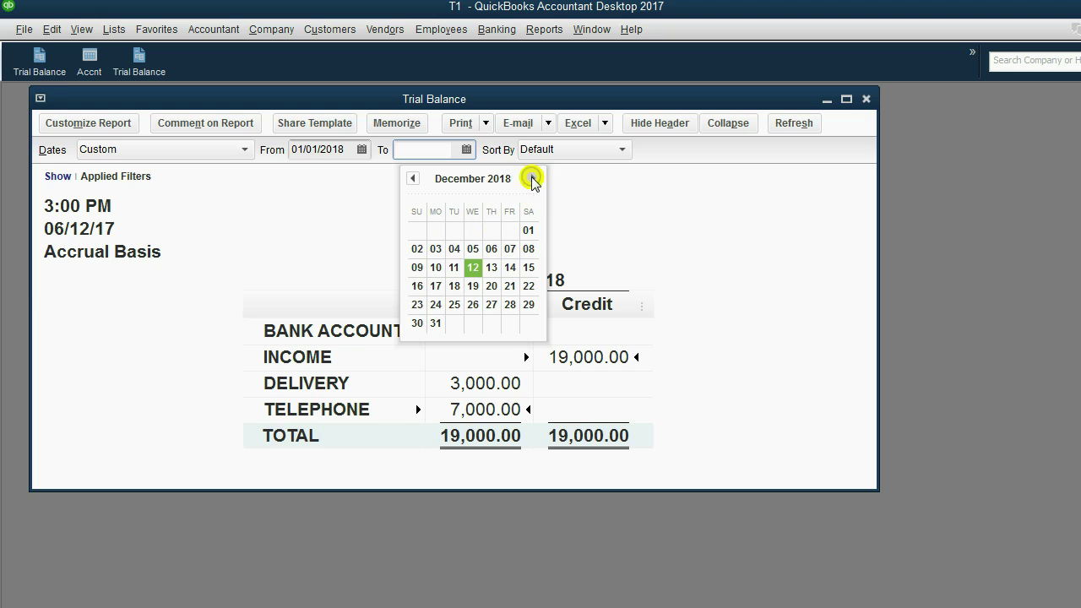
pyautogui.click(436, 323)
pyautogui.click(794, 123)
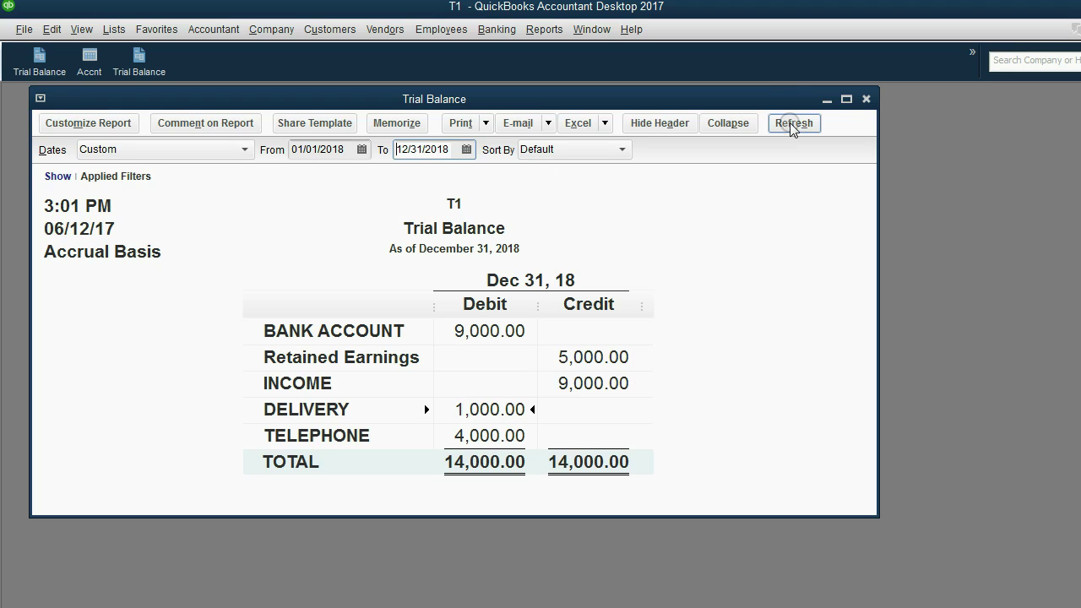
# - Examine the income, expense and Retained Earnings amounts on the 2018 Trial Balance together with its date range
pyautogui.click(512, 411)
pyautogui.click(583, 388)
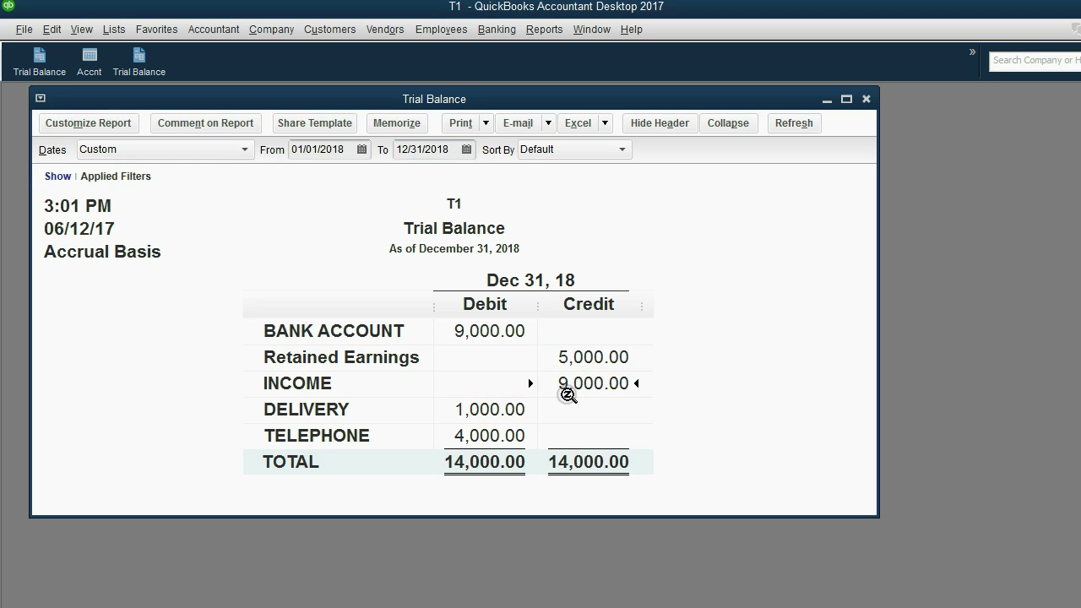
pyautogui.click(512, 435)
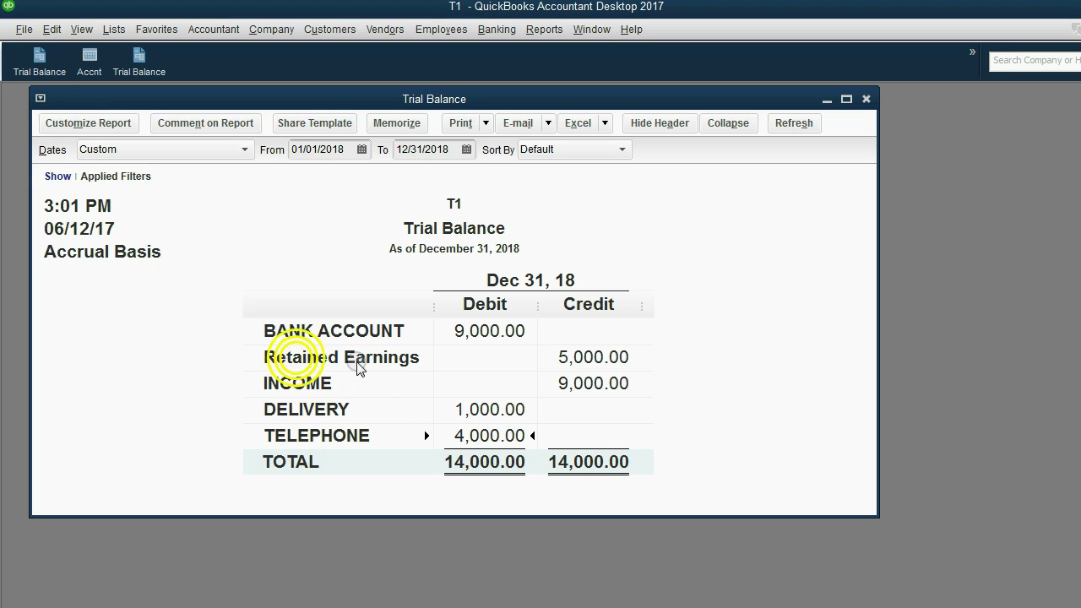
pyautogui.click(583, 357)
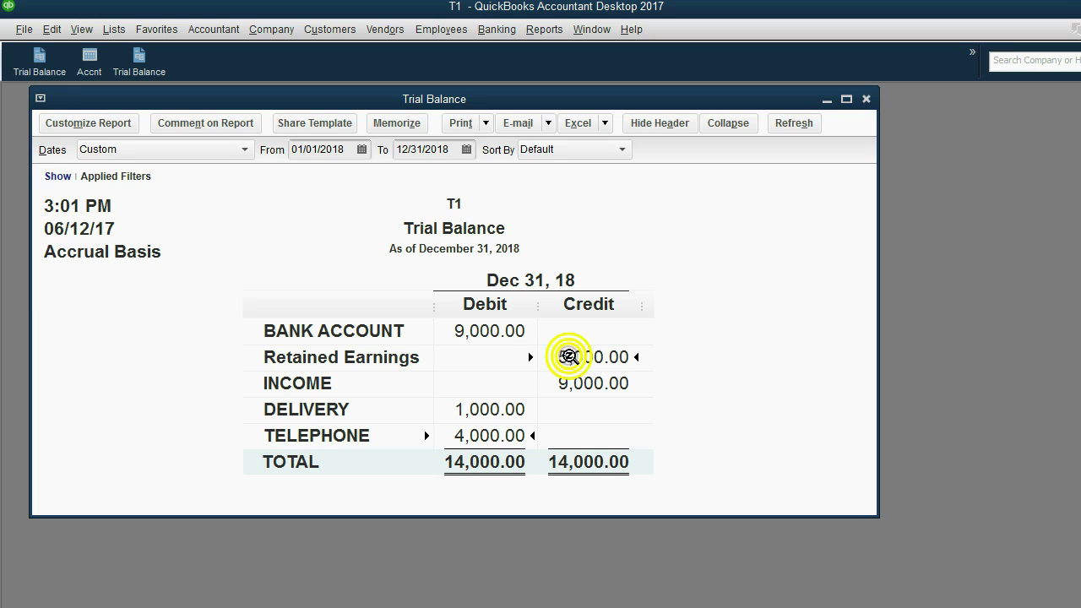
pyautogui.click(329, 150)
pyautogui.press('Tab')
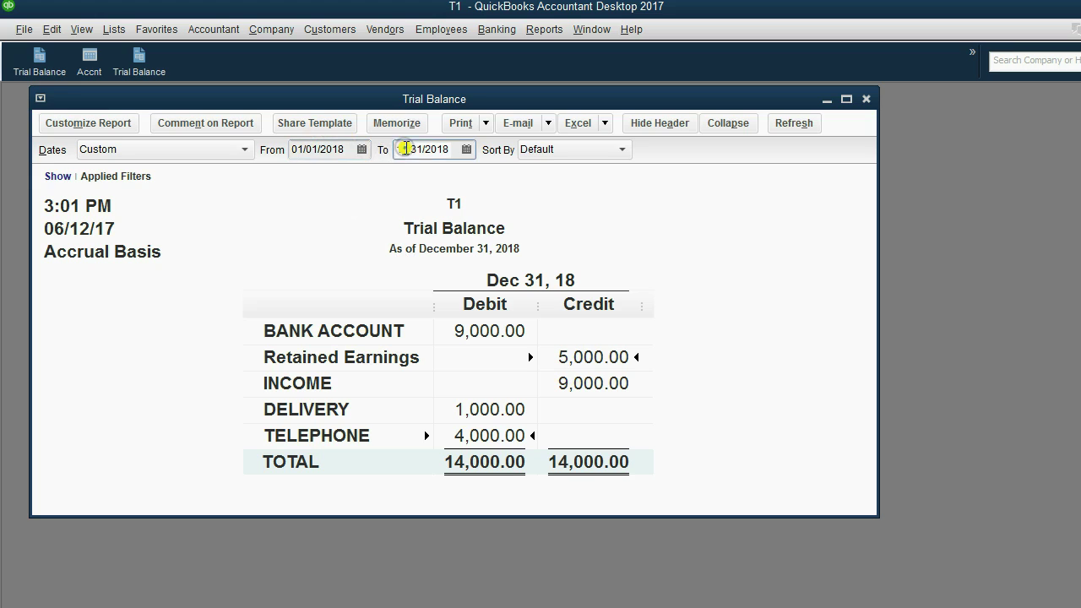
pyautogui.click(309, 149)
pyautogui.click(400, 150)
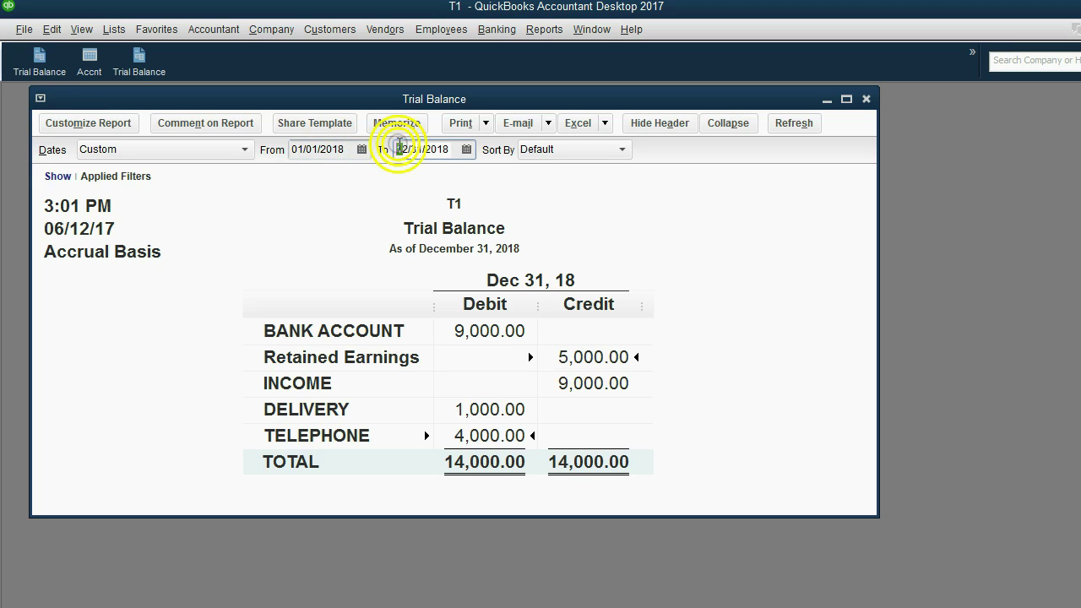
pyautogui.click(339, 360)
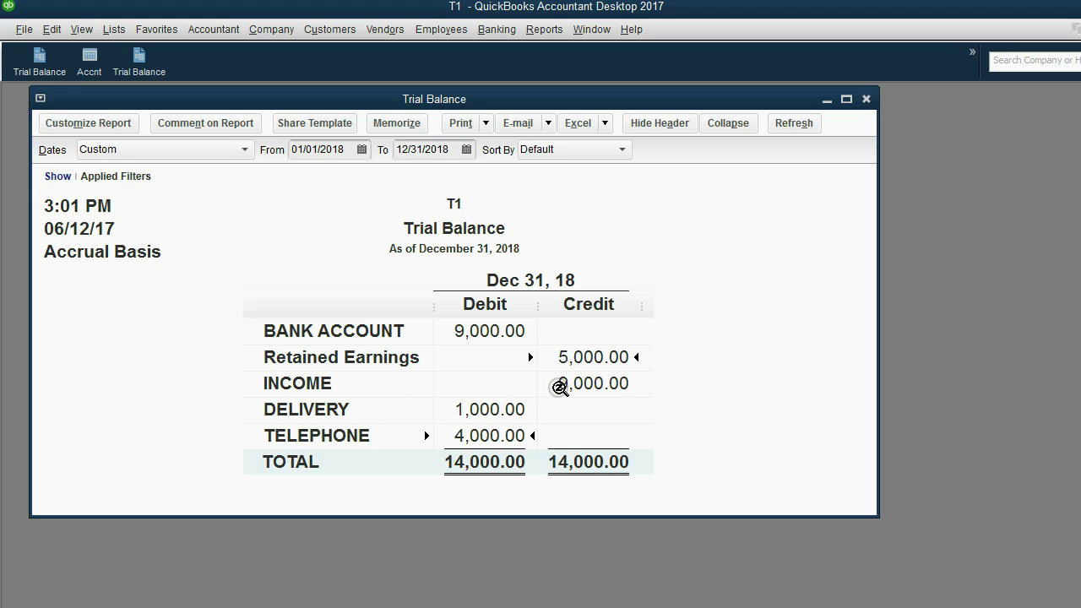
pyautogui.click(501, 411)
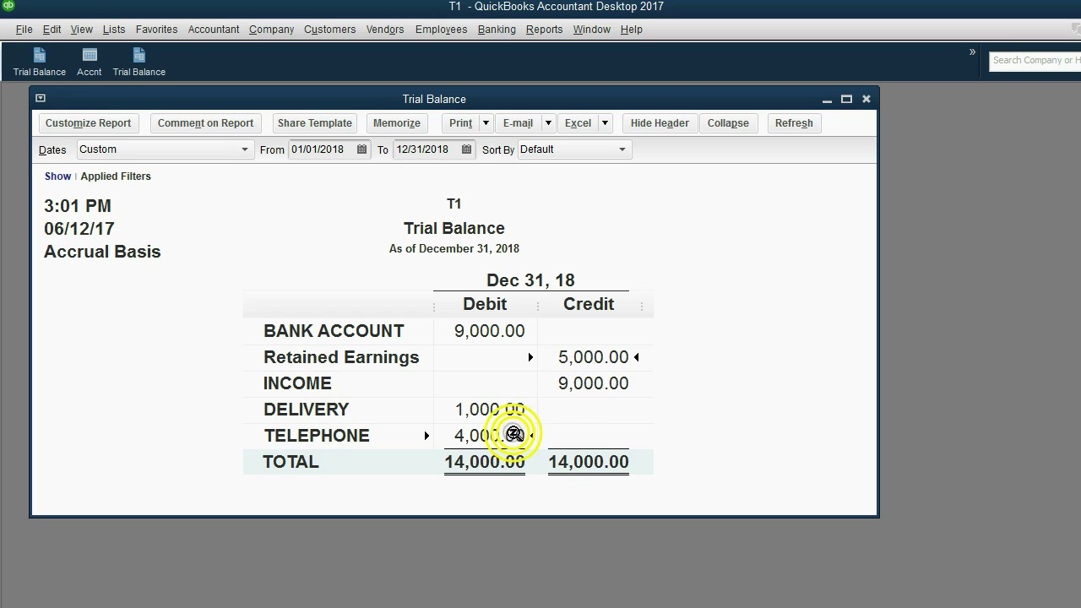
pyautogui.click(332, 151)
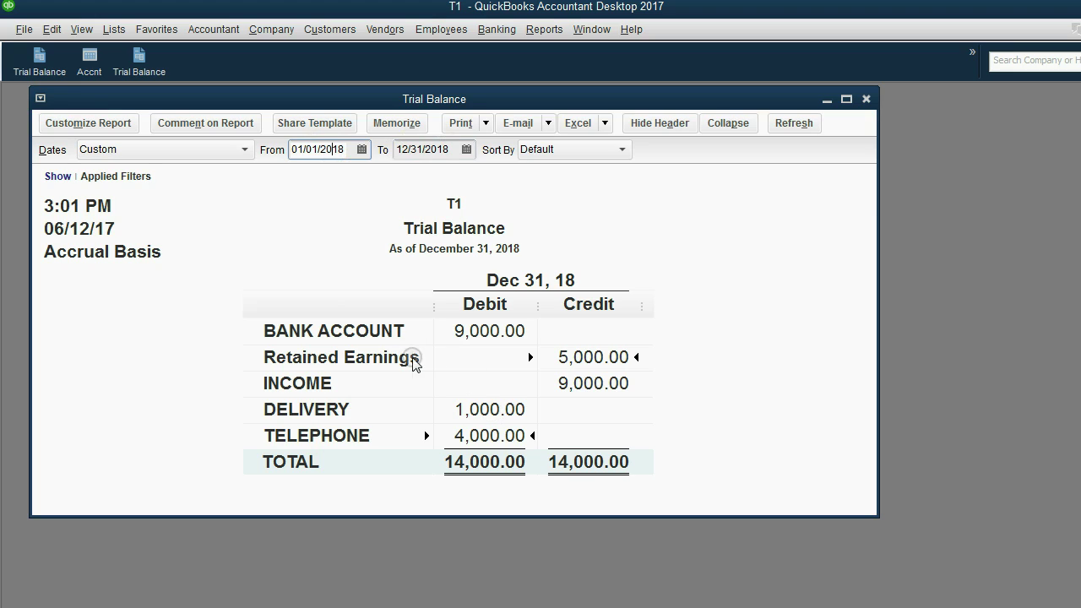
pyautogui.click(286, 361)
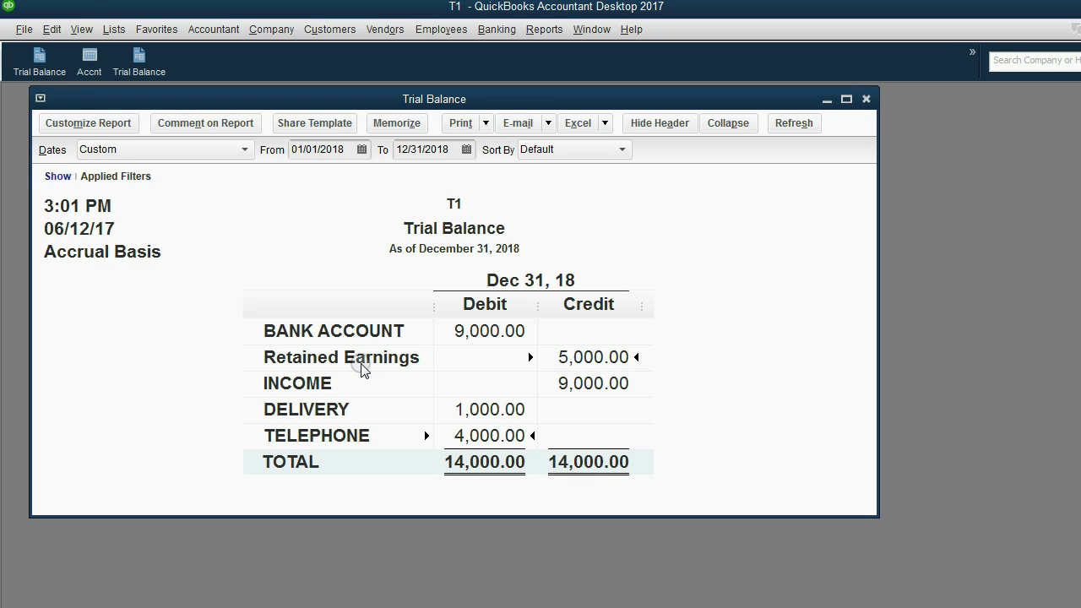
# - View the transaction detail behind the Retained Earnings credit for 2018 and return to the Trial Balance
pyautogui.doubleClick(591, 358)
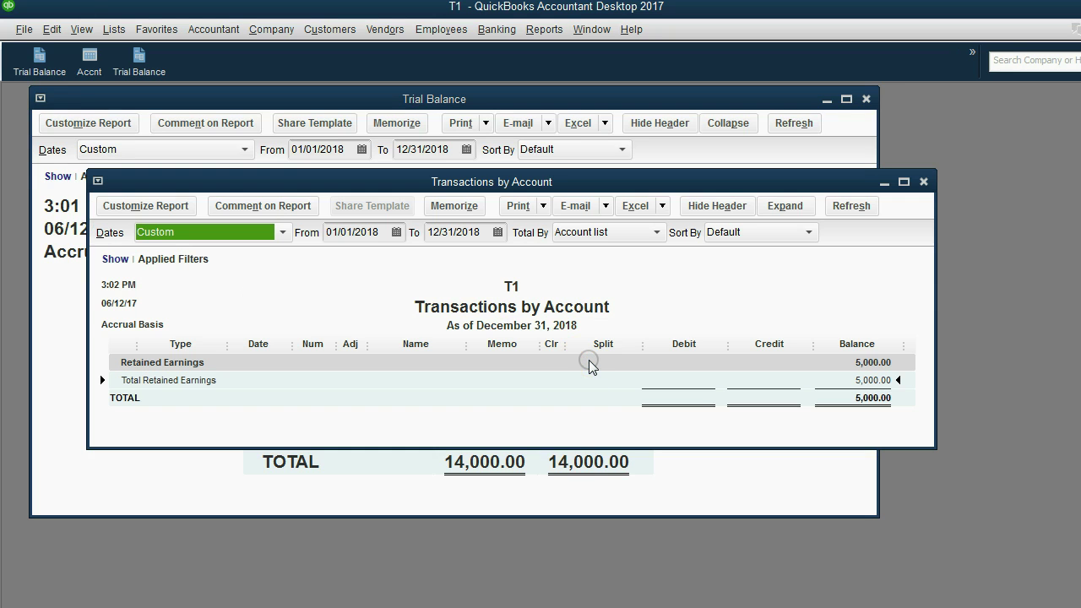
pyautogui.click(924, 181)
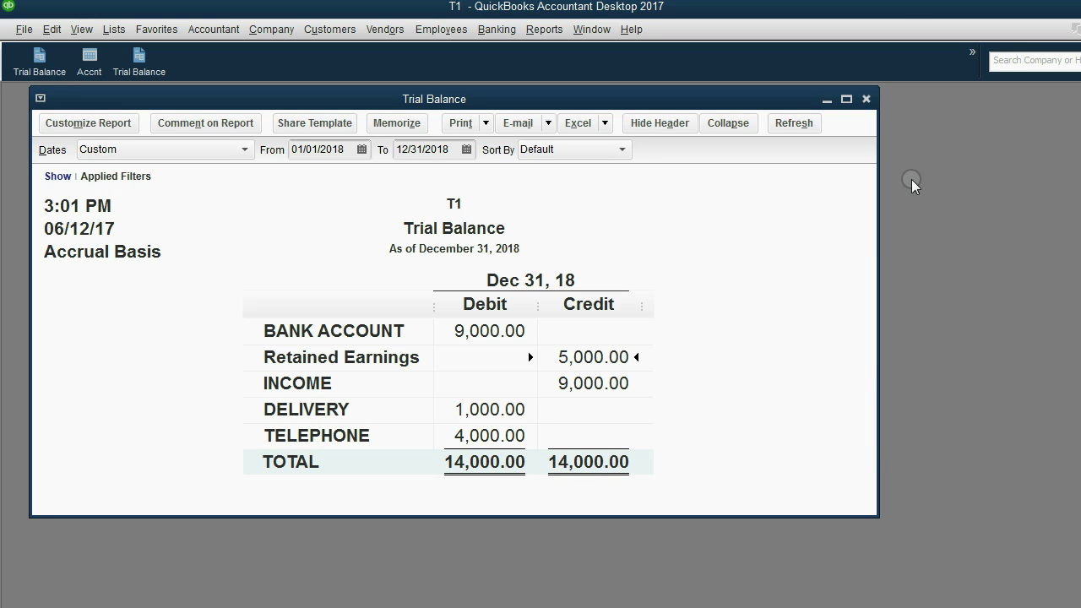
pyautogui.click(272, 359)
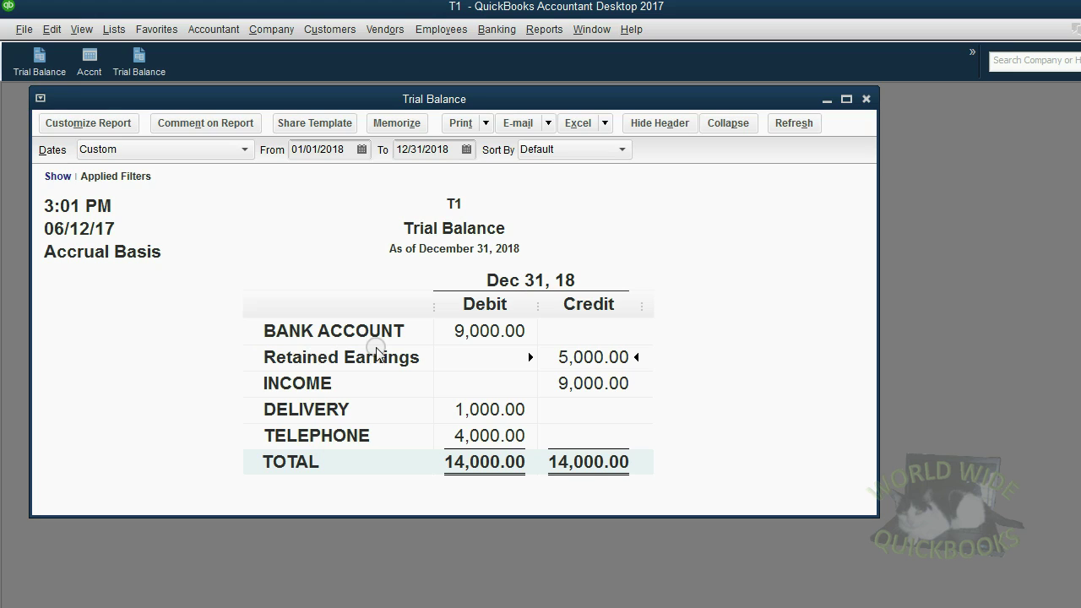
# - Set the Trial Balance end date to 12/31/2019 and try to edit the start date's year directly
pyautogui.click(460, 149)
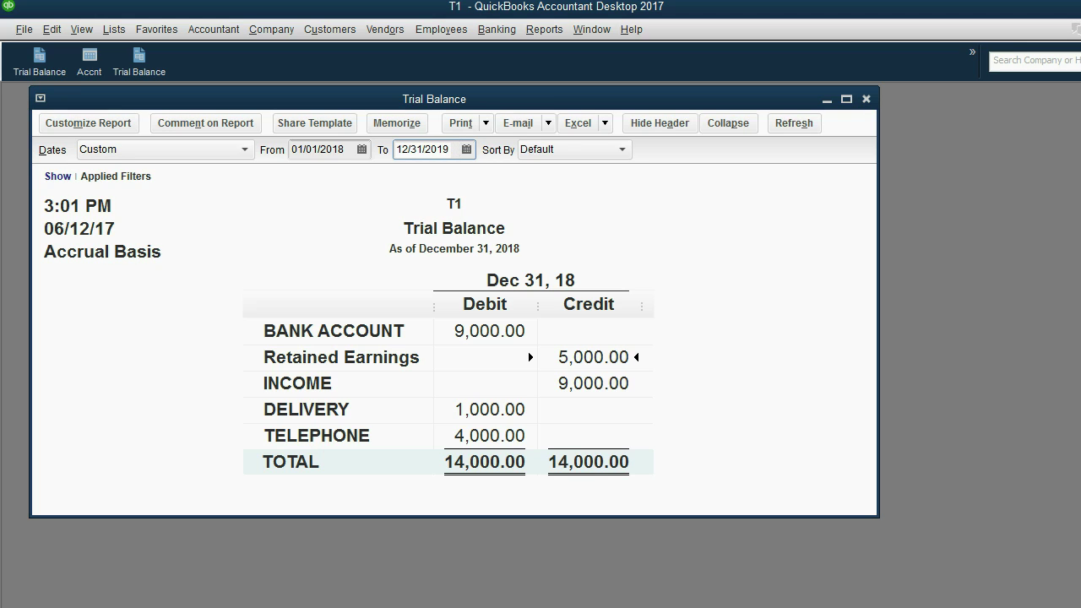
pyautogui.click(344, 147)
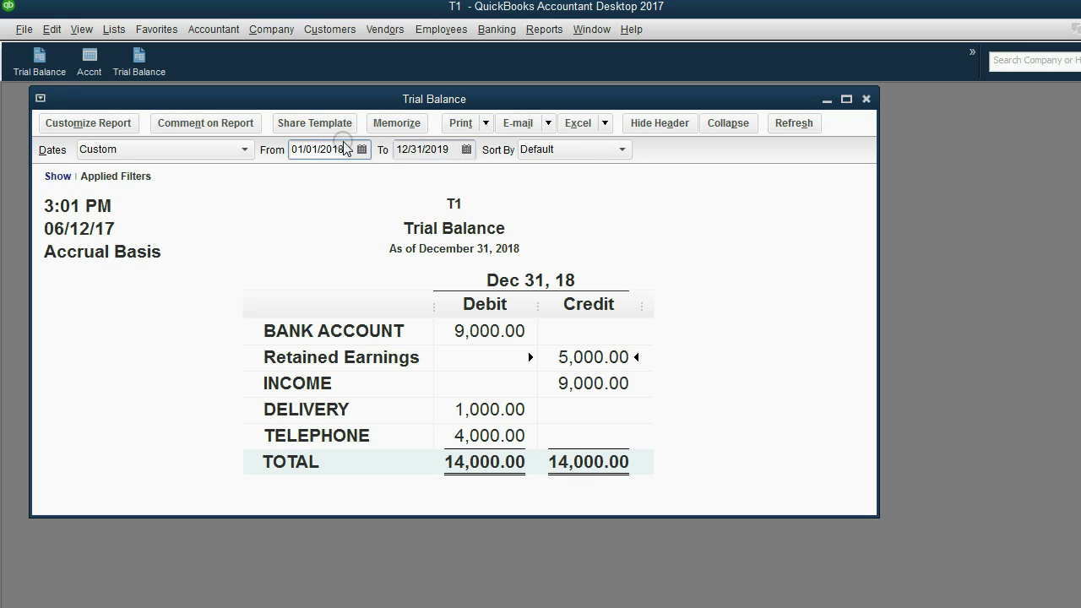
pyautogui.press('Tab')
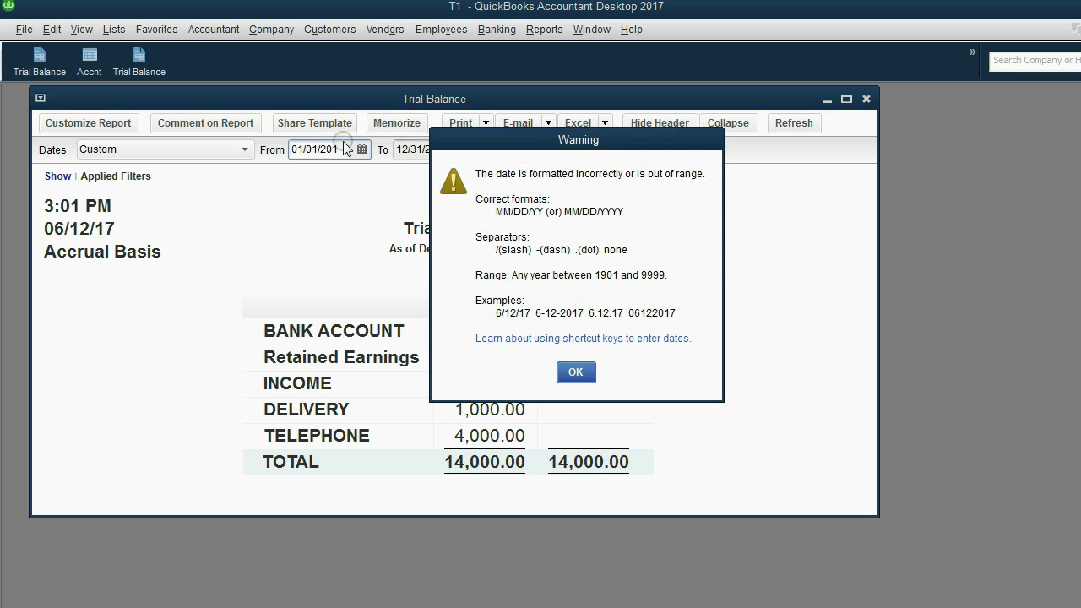
pyautogui.click(575, 372)
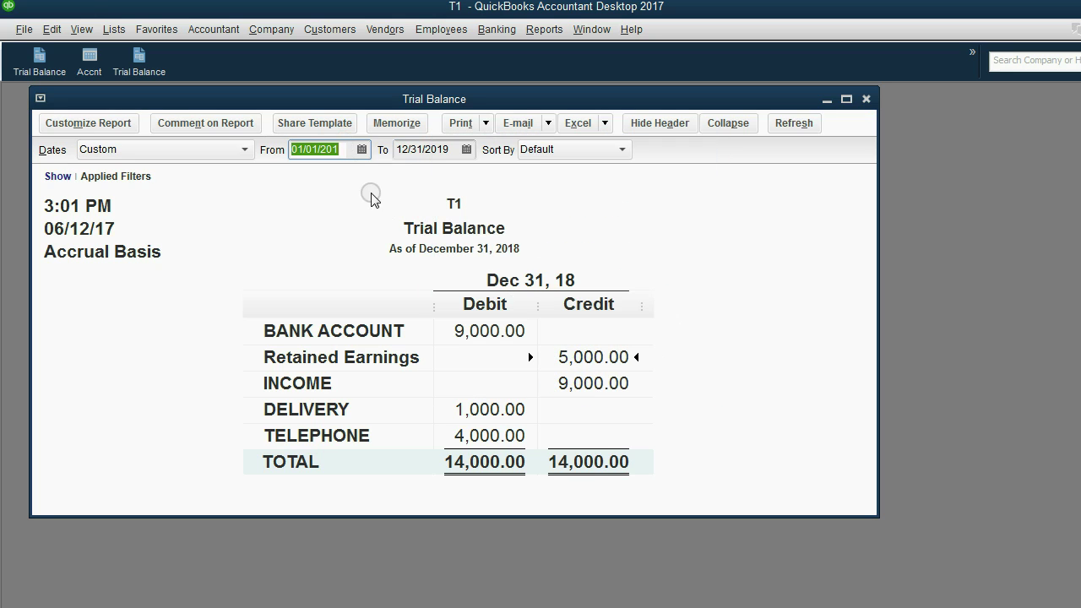
# - Set the Trial Balance start date to 01/01/2019 using the calendar
pyautogui.click(361, 149)
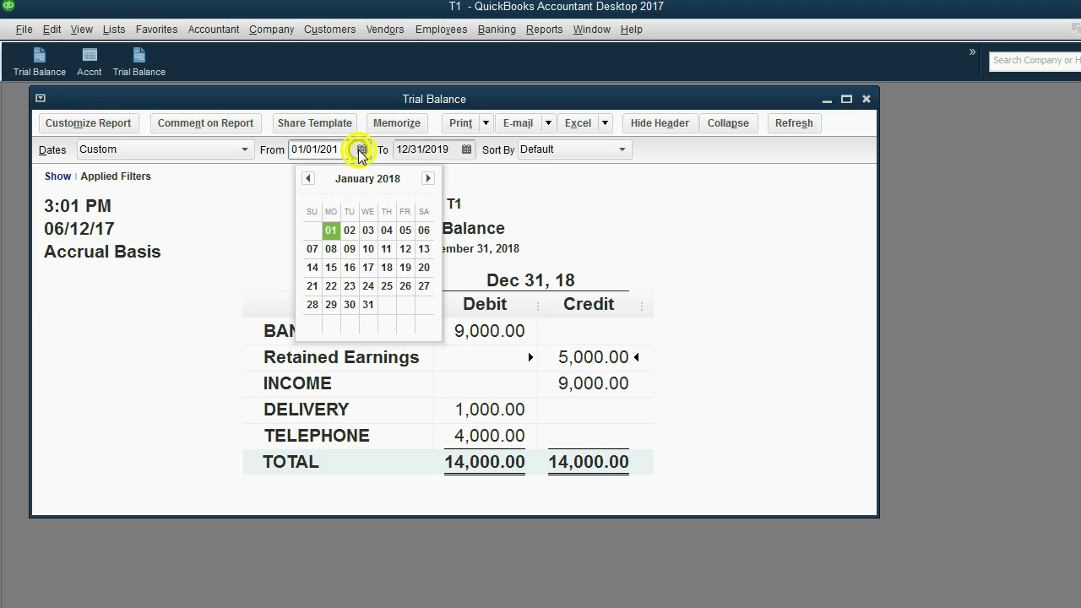
pyautogui.click(426, 179)
pyautogui.click(426, 179)
pyautogui.click(426, 179)
pyautogui.click(426, 179)
pyautogui.click(426, 179)
pyautogui.click(426, 179)
pyautogui.click(425, 179)
pyautogui.click(425, 179)
pyautogui.click(426, 179)
pyautogui.click(426, 179)
pyautogui.click(426, 179)
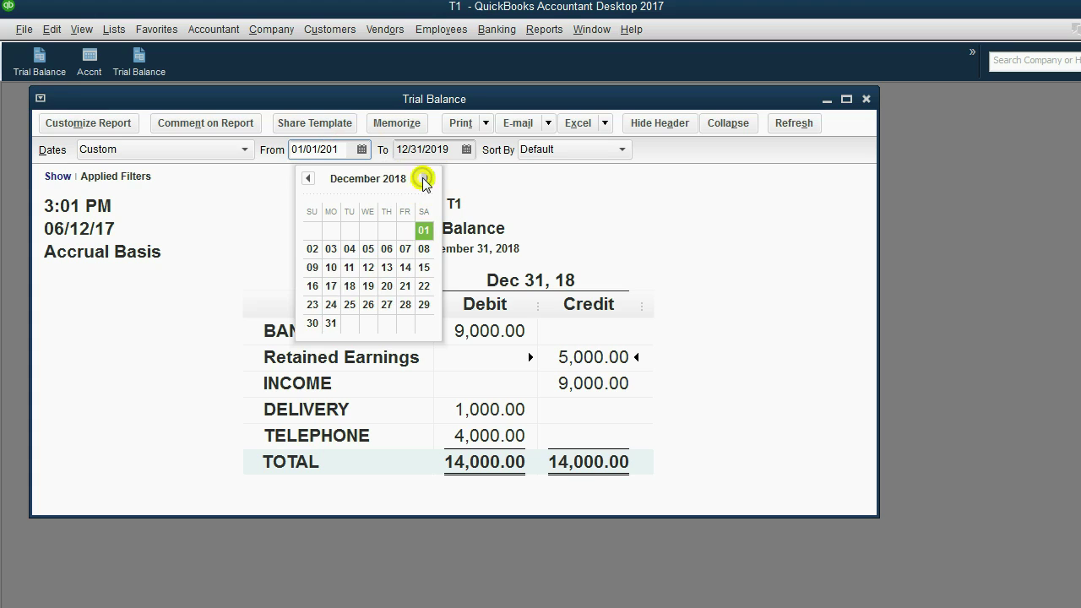
pyautogui.click(426, 179)
pyautogui.click(349, 230)
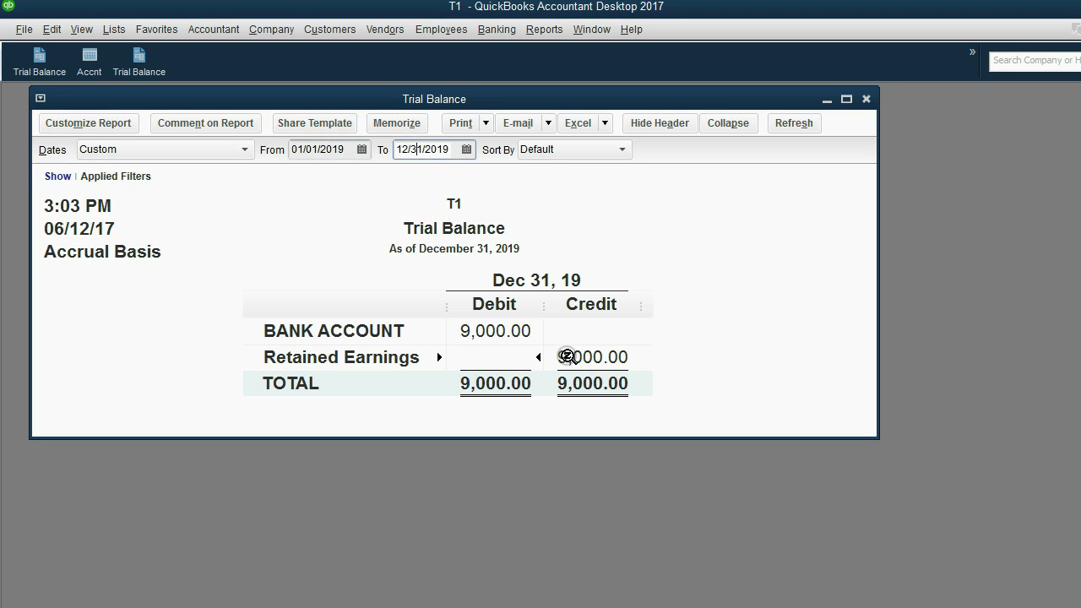
# - Examine the date range and the Retained Earnings credit on the 2019 Trial Balance
pyautogui.click(336, 149)
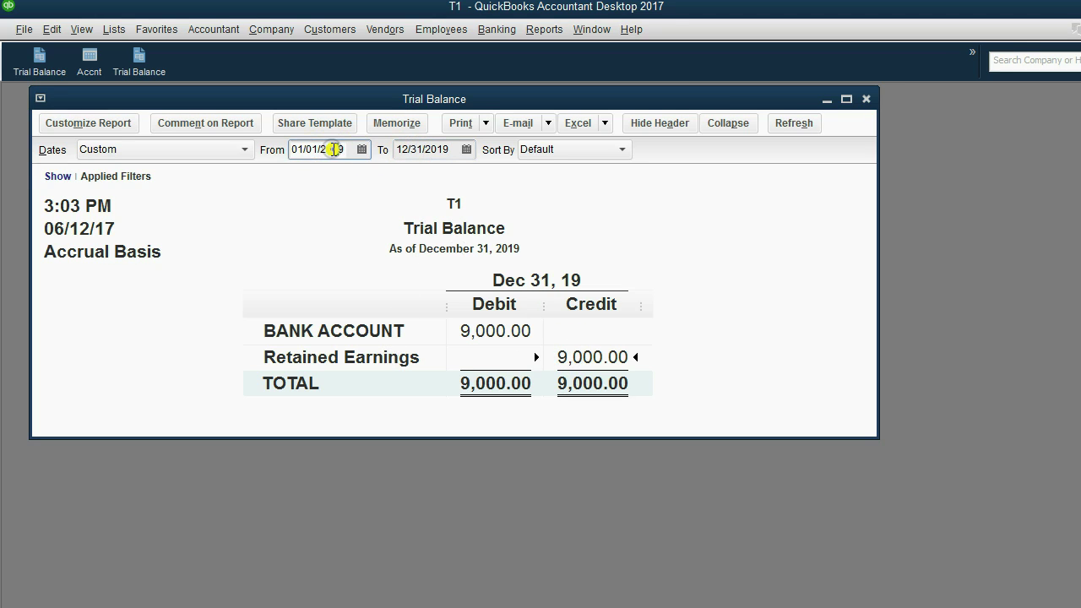
pyautogui.click(427, 150)
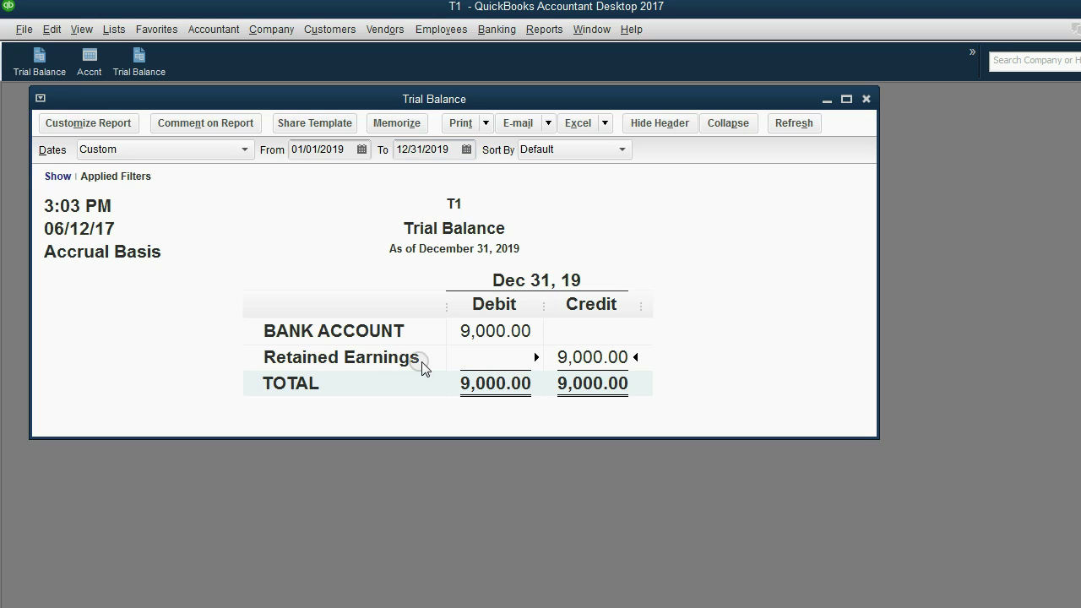
pyautogui.doubleClick(592, 359)
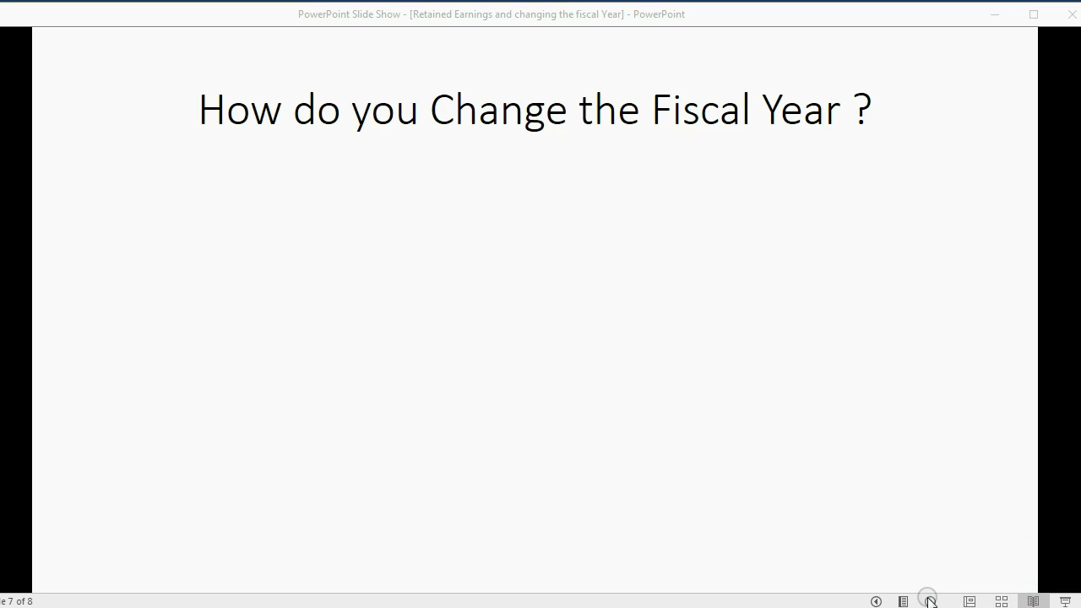
pyautogui.click(930, 601)
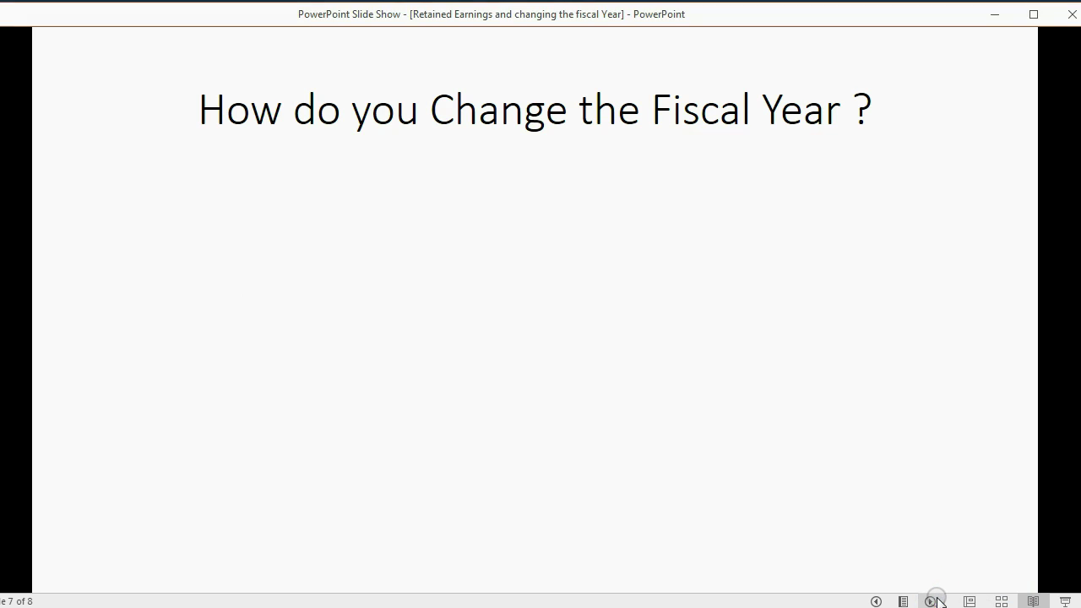
pyautogui.click(933, 601)
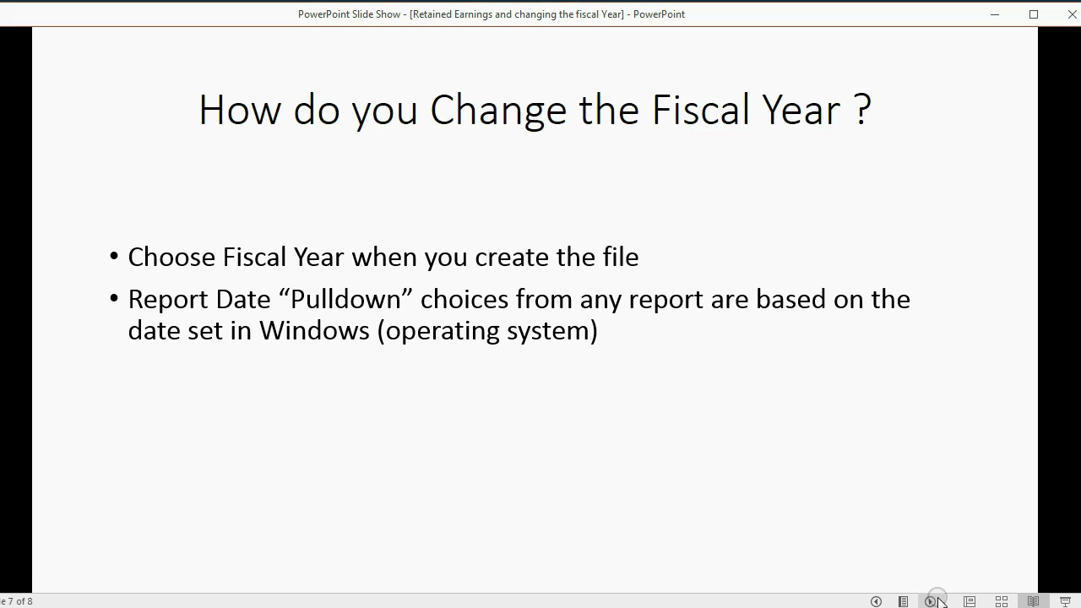
# - Minimize the slide show to return to QuickBooks and set the Trial Balance date range to Last Week
pyautogui.click(995, 21)
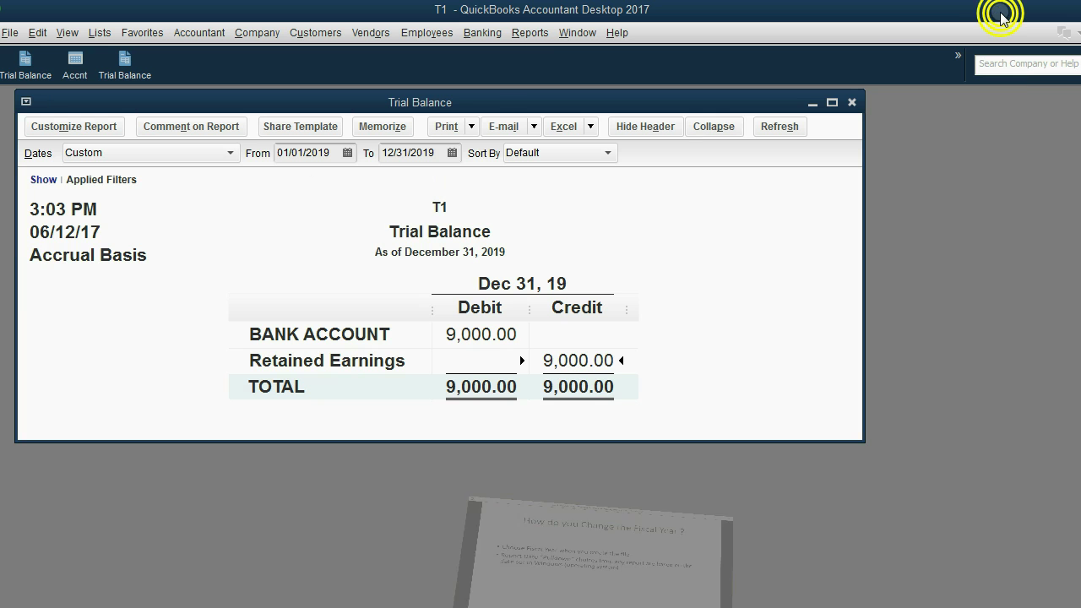
pyautogui.click(212, 154)
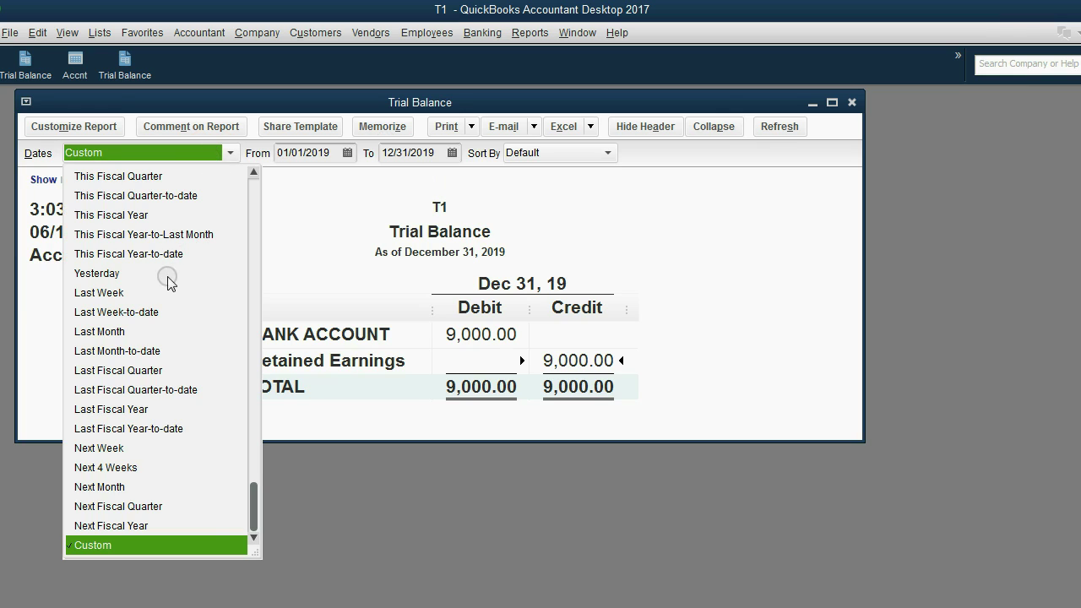
pyautogui.click(110, 292)
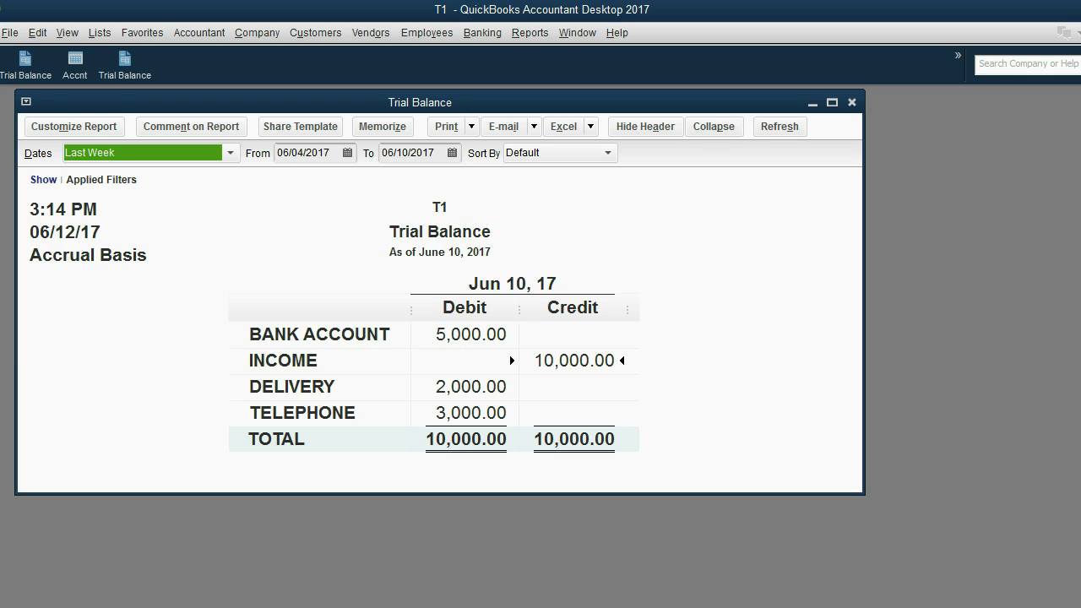
# - Examine the start and end dates that the Last Week range gives the Trial Balance
pyautogui.click(309, 153)
pyautogui.click(392, 153)
pyautogui.click(326, 153)
pyautogui.click(391, 153)
pyautogui.click(332, 152)
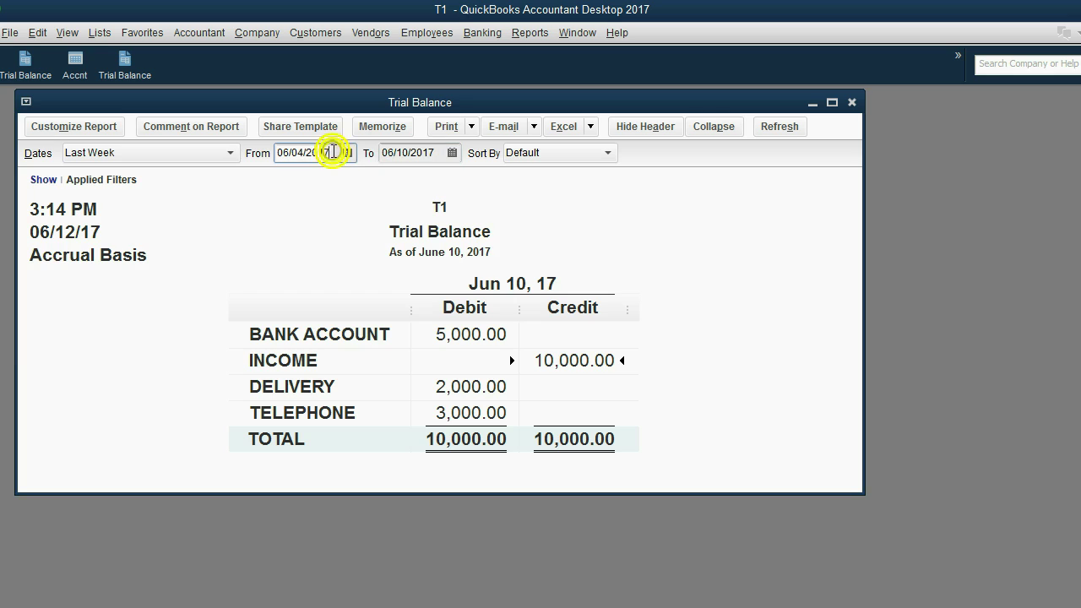
pyautogui.click(383, 152)
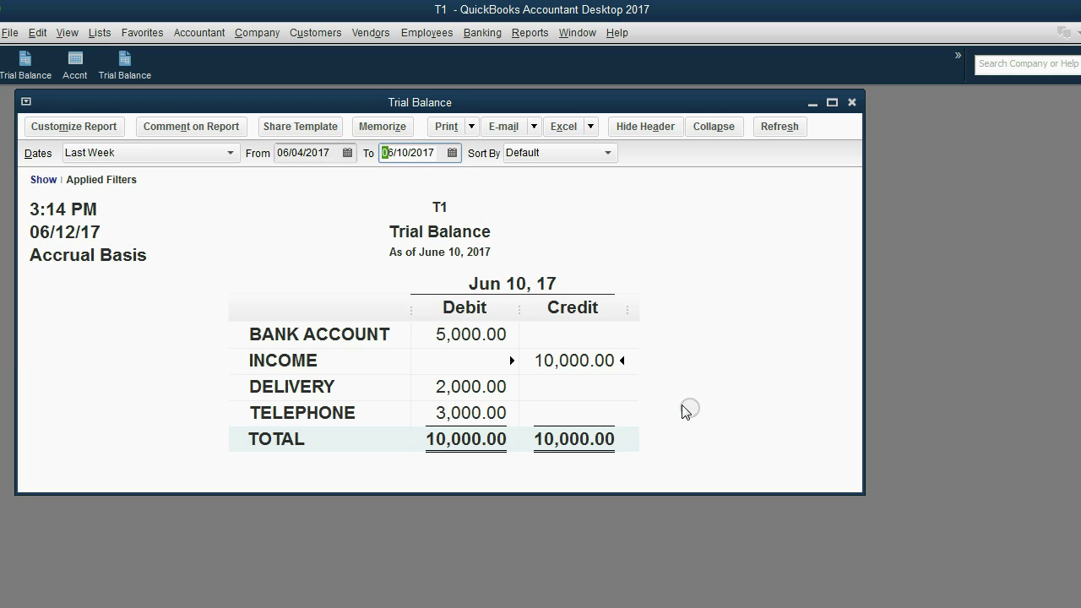
# - Set the Trial Balance date range to Last Month and check the start date it gives
pyautogui.click(198, 152)
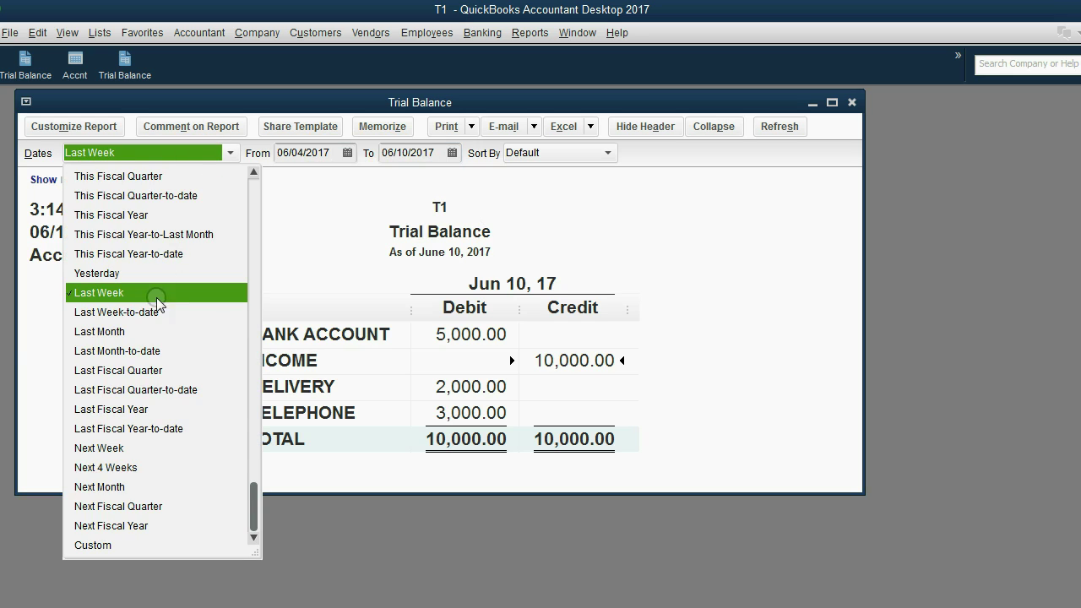
pyautogui.click(152, 331)
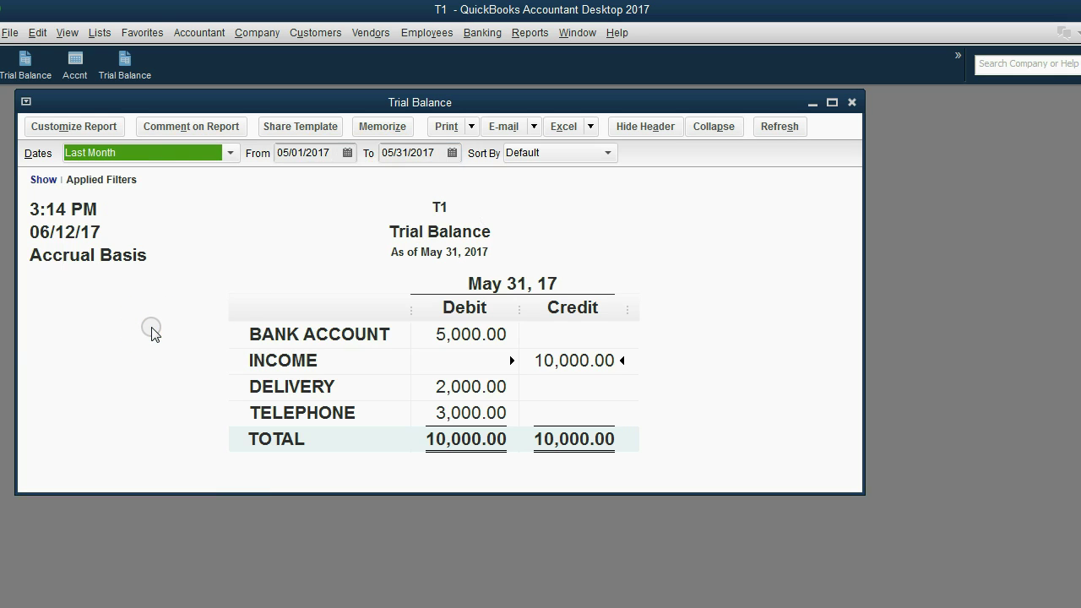
pyautogui.click(291, 154)
# - Set the Trial Balance date range to This Fiscal Quarter and check its start and end dates
pyautogui.click(231, 153)
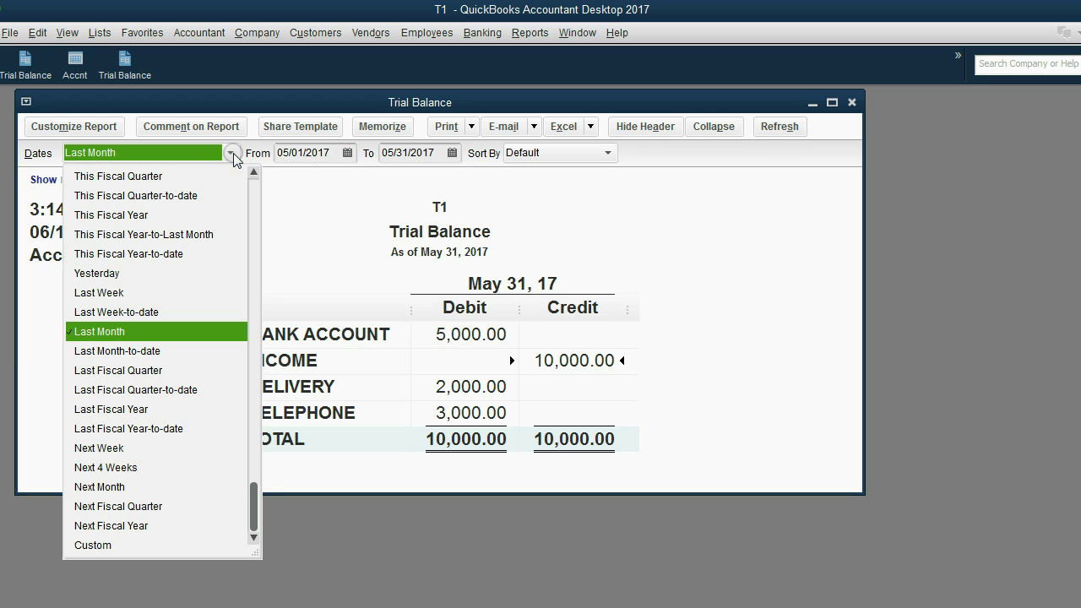
pyautogui.click(201, 177)
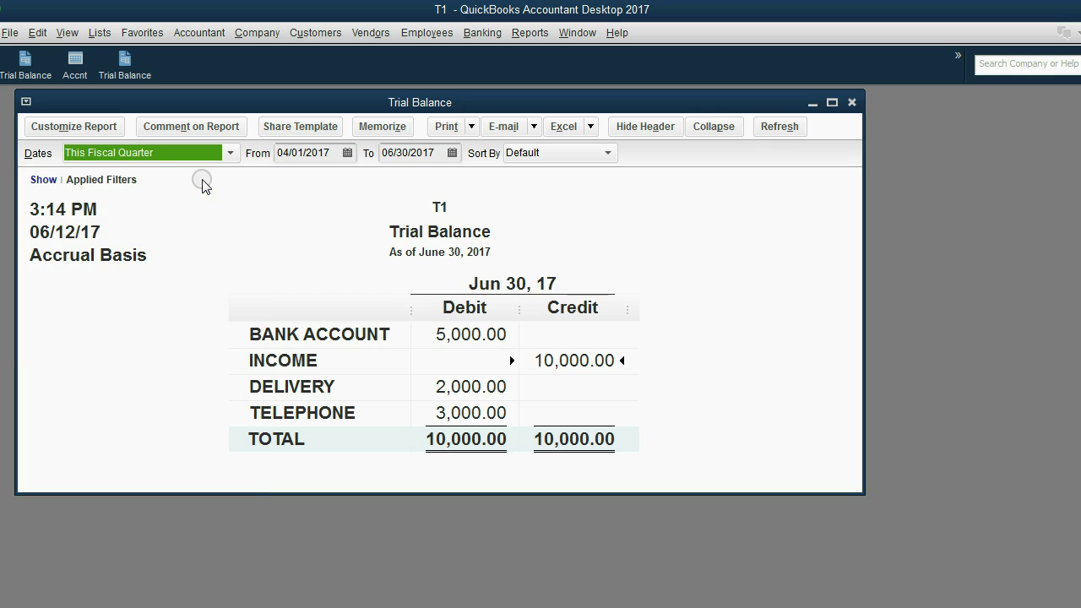
pyautogui.click(284, 153)
pyautogui.click(389, 155)
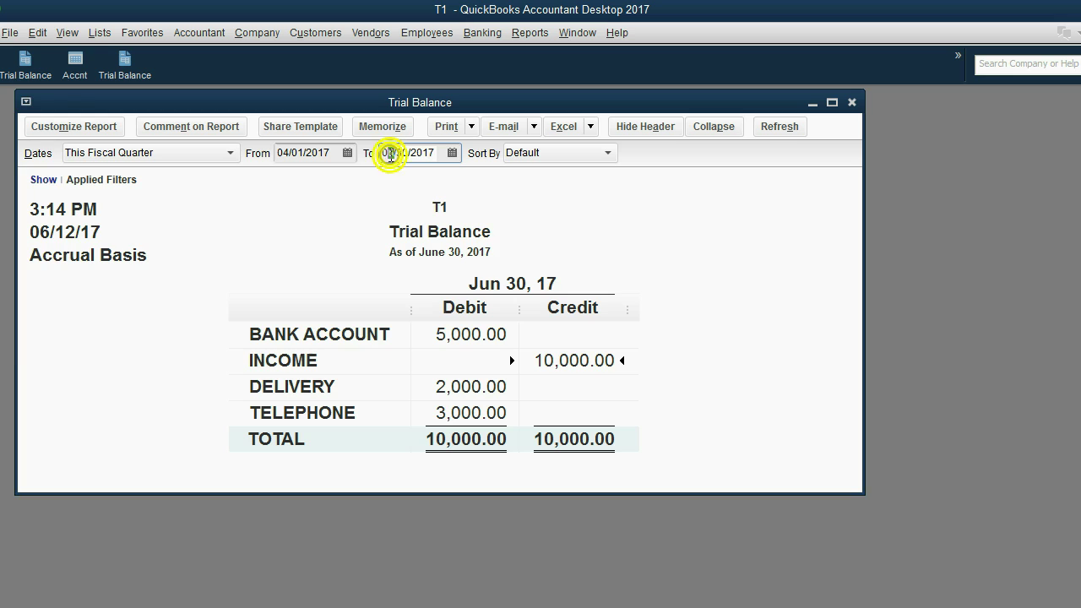
# - Set the Trial Balance date range to Last Fiscal Year and check its start and end dates
pyautogui.click(230, 154)
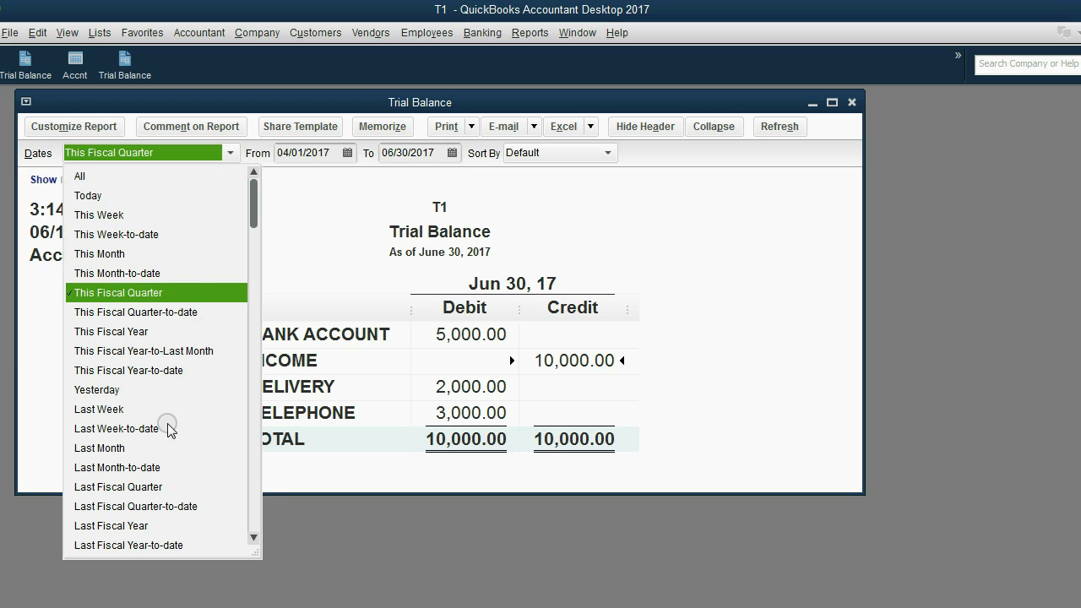
pyautogui.click(166, 525)
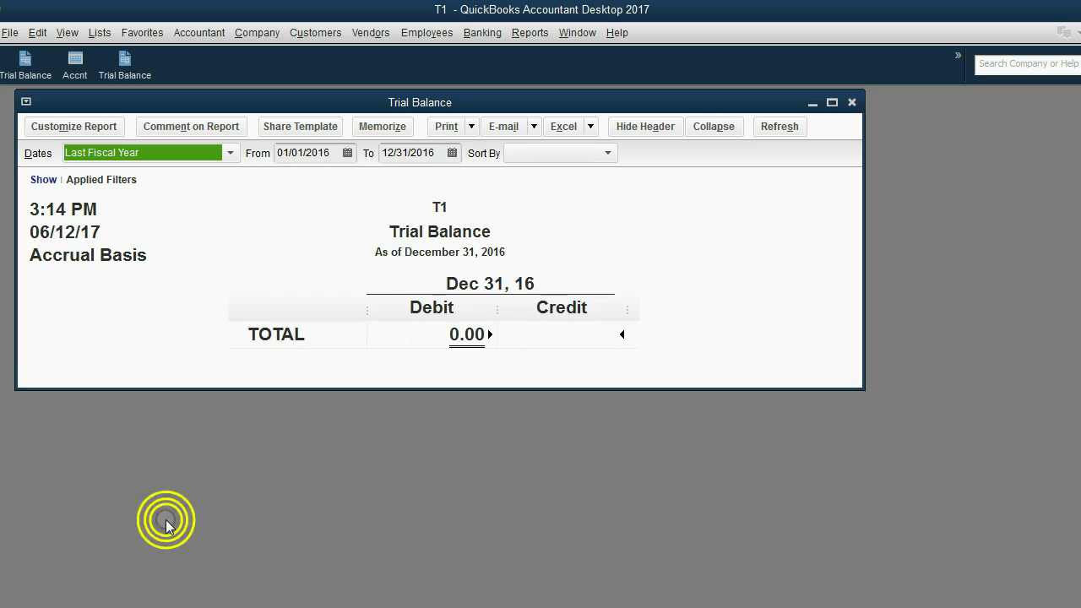
pyautogui.click(288, 153)
pyautogui.click(386, 152)
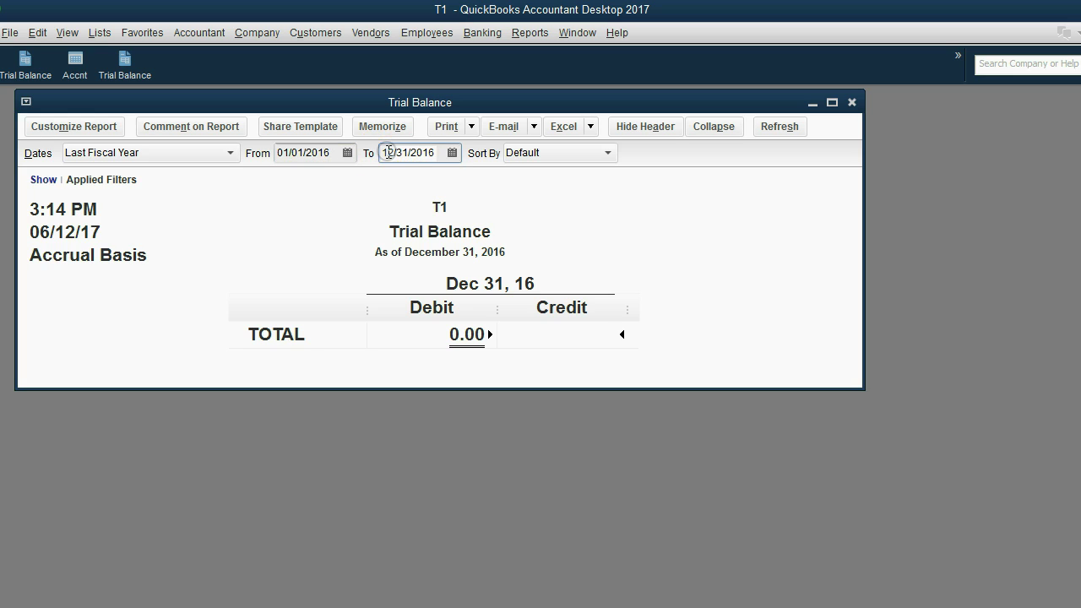
# - Review the available report date ranges and compare the Last Fiscal Year choice with the report's start and end dates
pyautogui.click(231, 153)
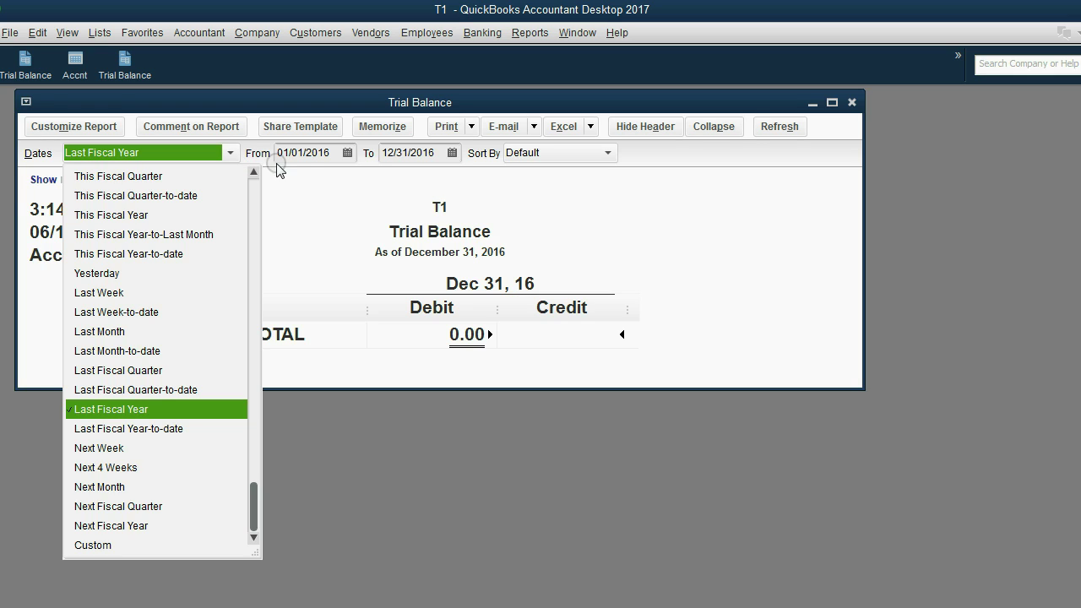
pyautogui.click(306, 153)
pyautogui.click(403, 155)
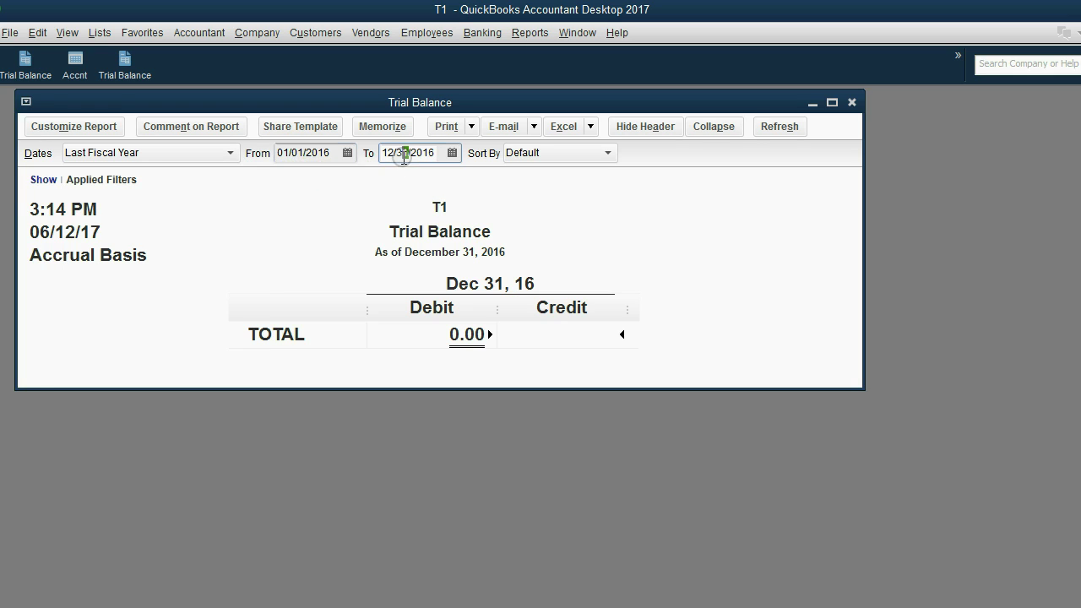
pyautogui.click(231, 153)
pyautogui.click(297, 216)
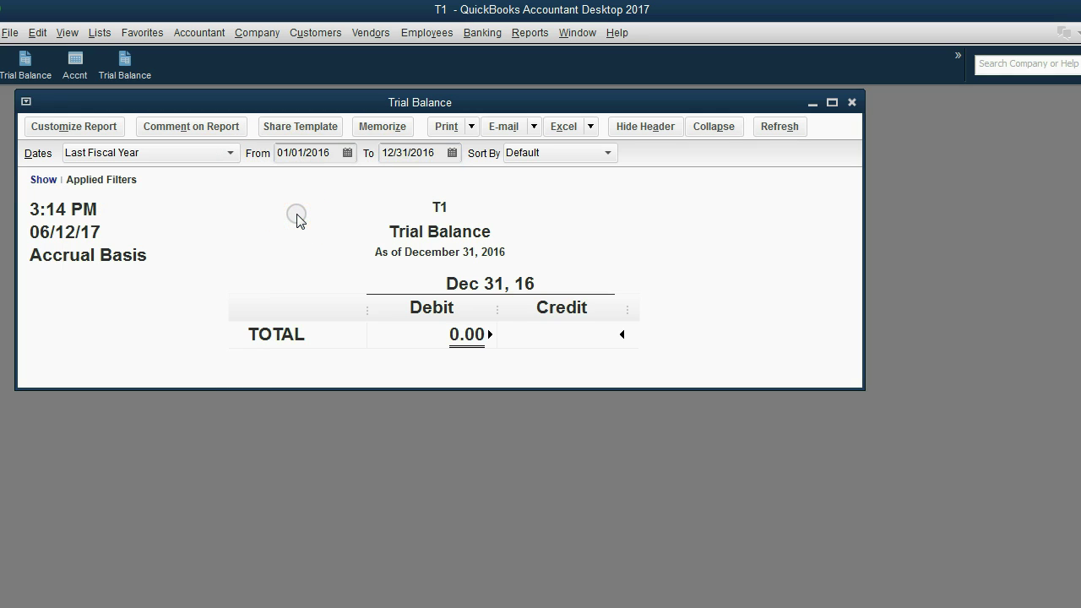
pyautogui.click(111, 152)
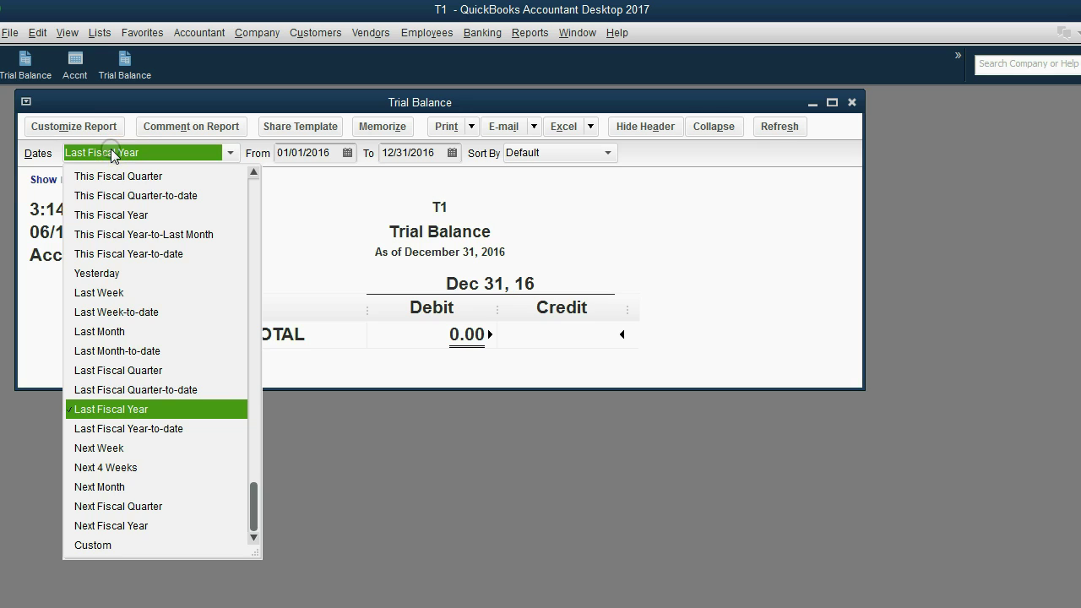
pyautogui.click(111, 152)
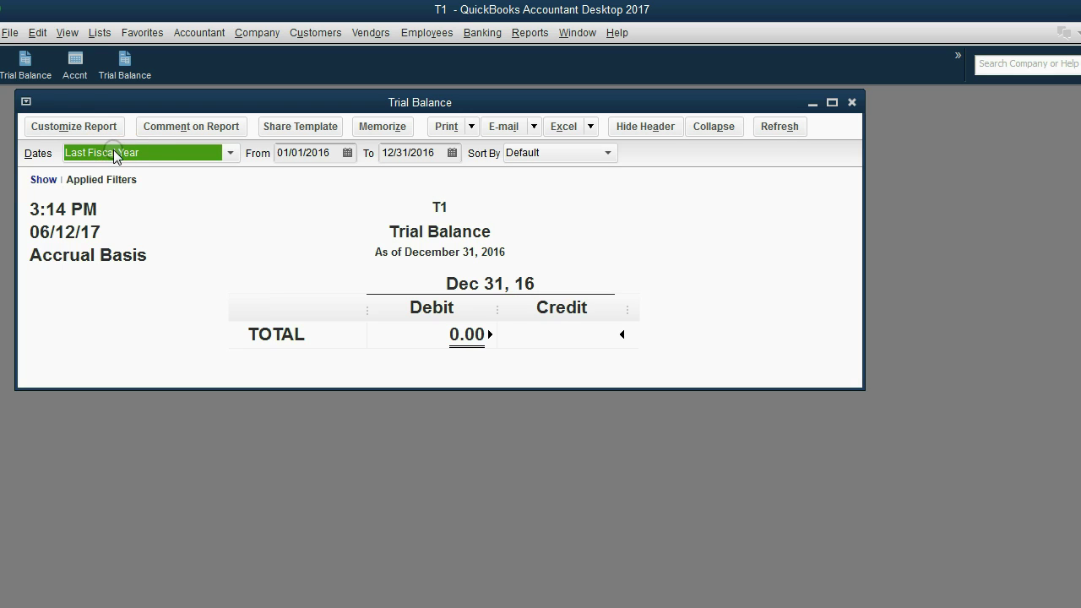
pyautogui.click(309, 153)
pyautogui.click(406, 154)
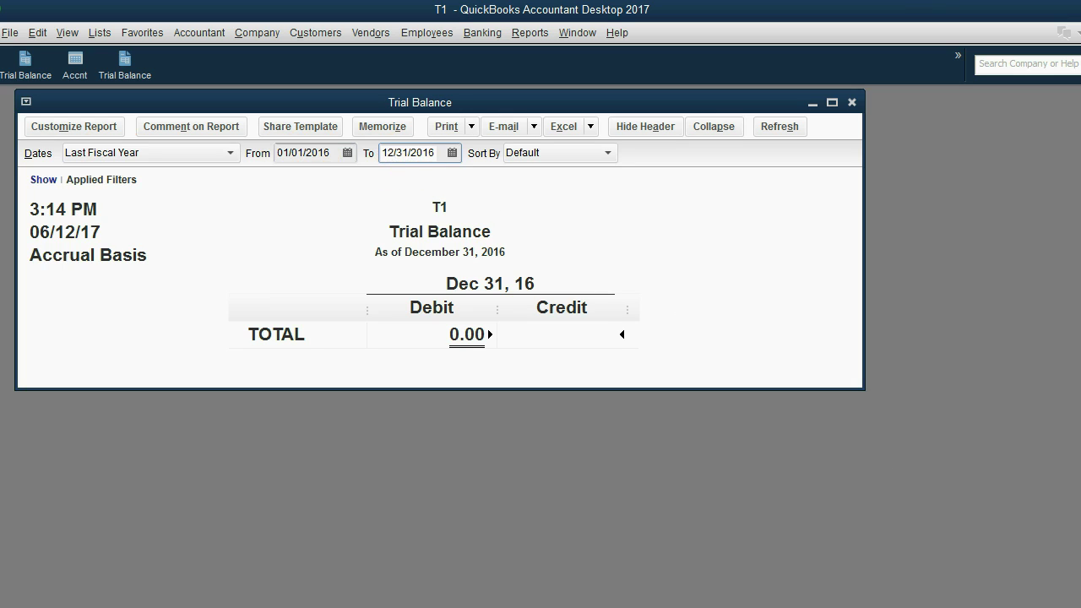
# - Switch to the PowerPoint slide show and reveal the next bullet, on keeping the fiscal year and tax year the same
pyautogui.click(188, 260)
pyautogui.click(261, 106)
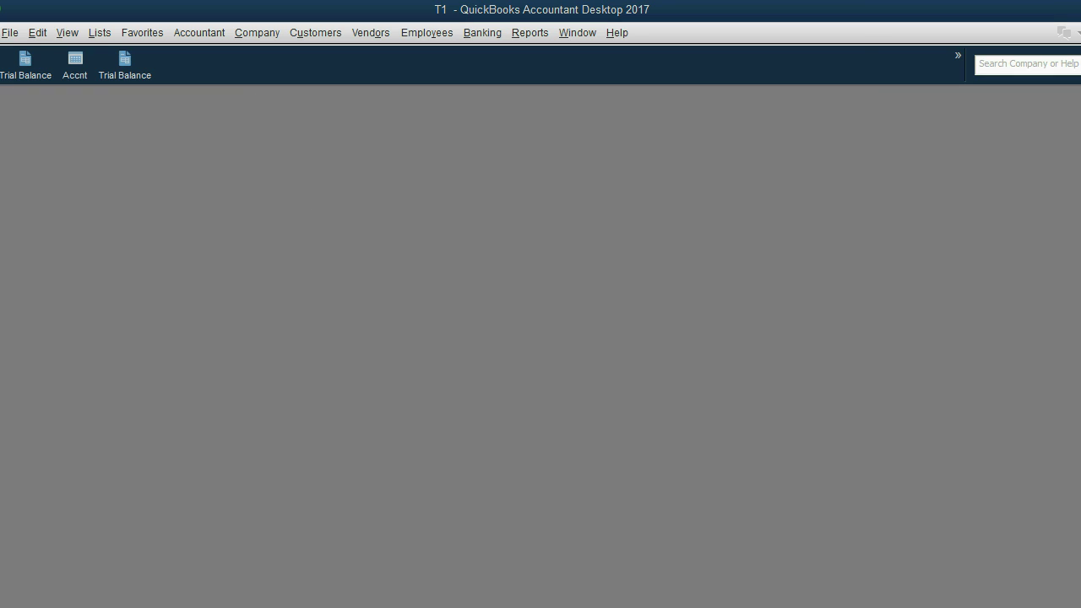
pyautogui.click(591, 605)
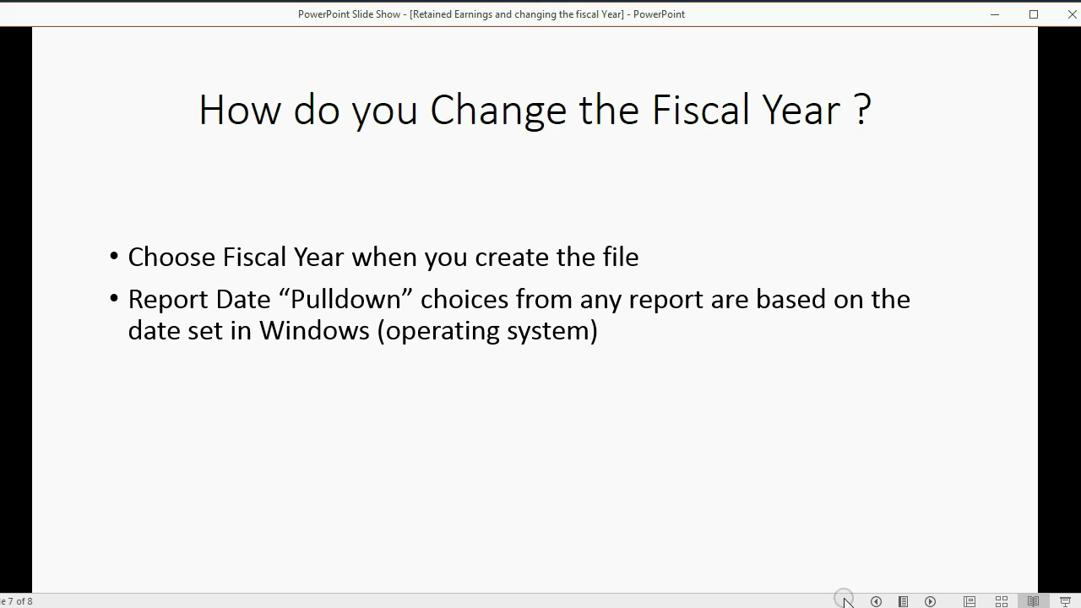
pyautogui.click(929, 602)
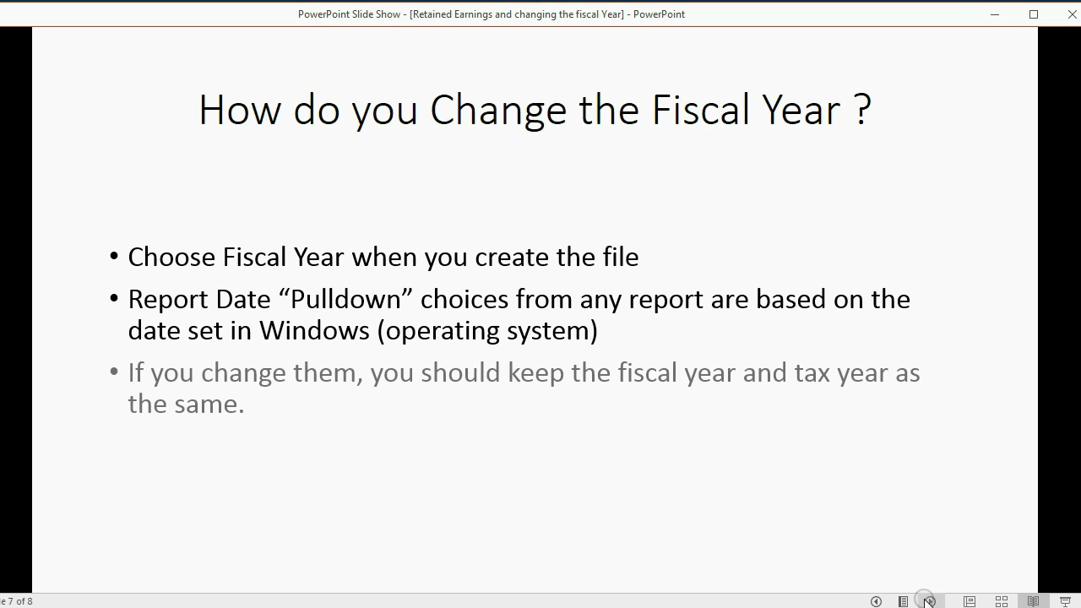